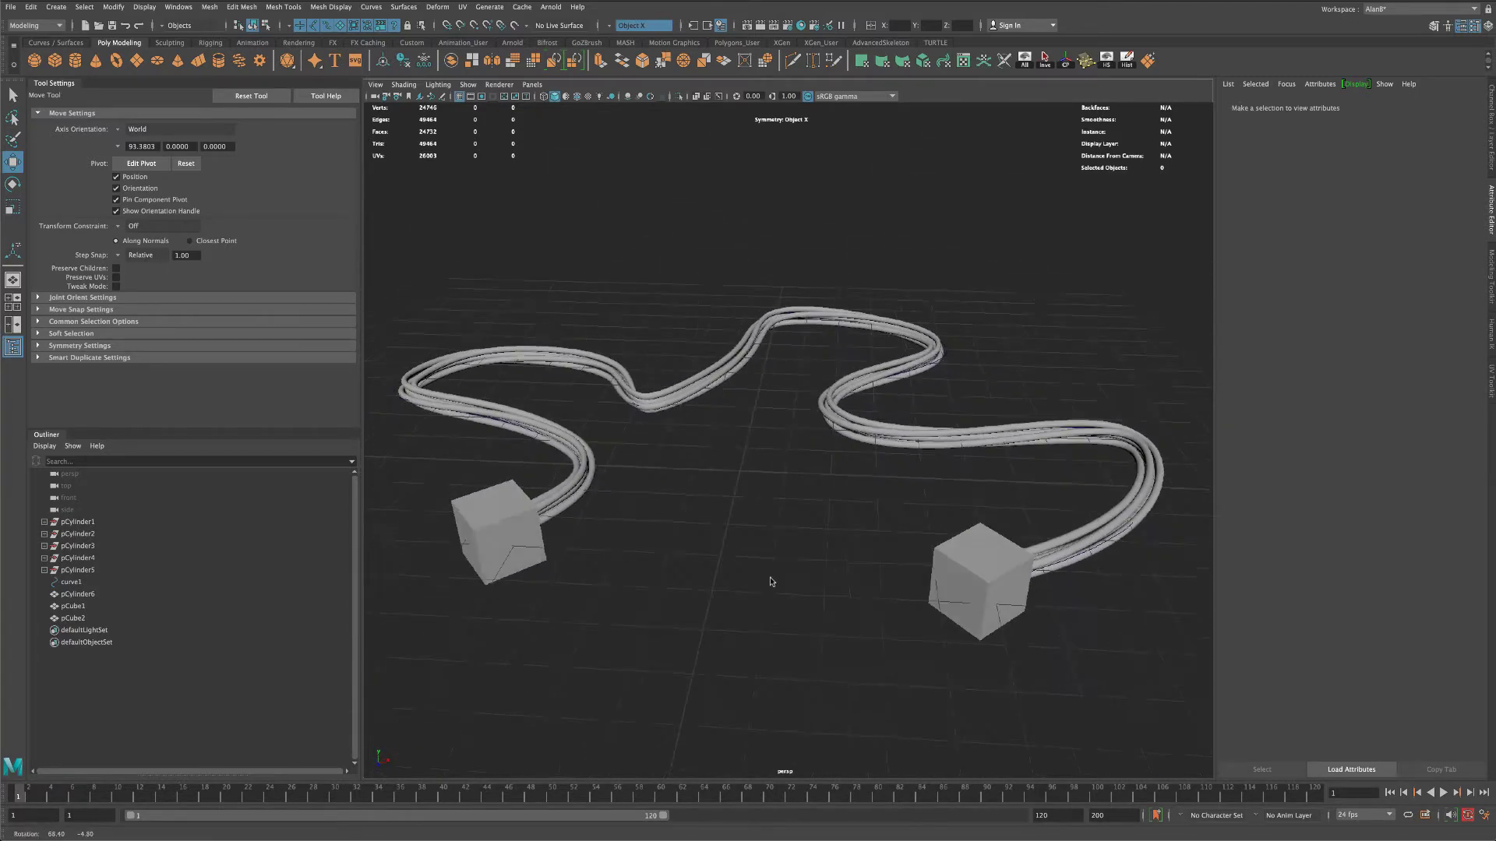
- Delete the finished cord mesh and its curve
left_click_drag(688, 421, 717, 442)
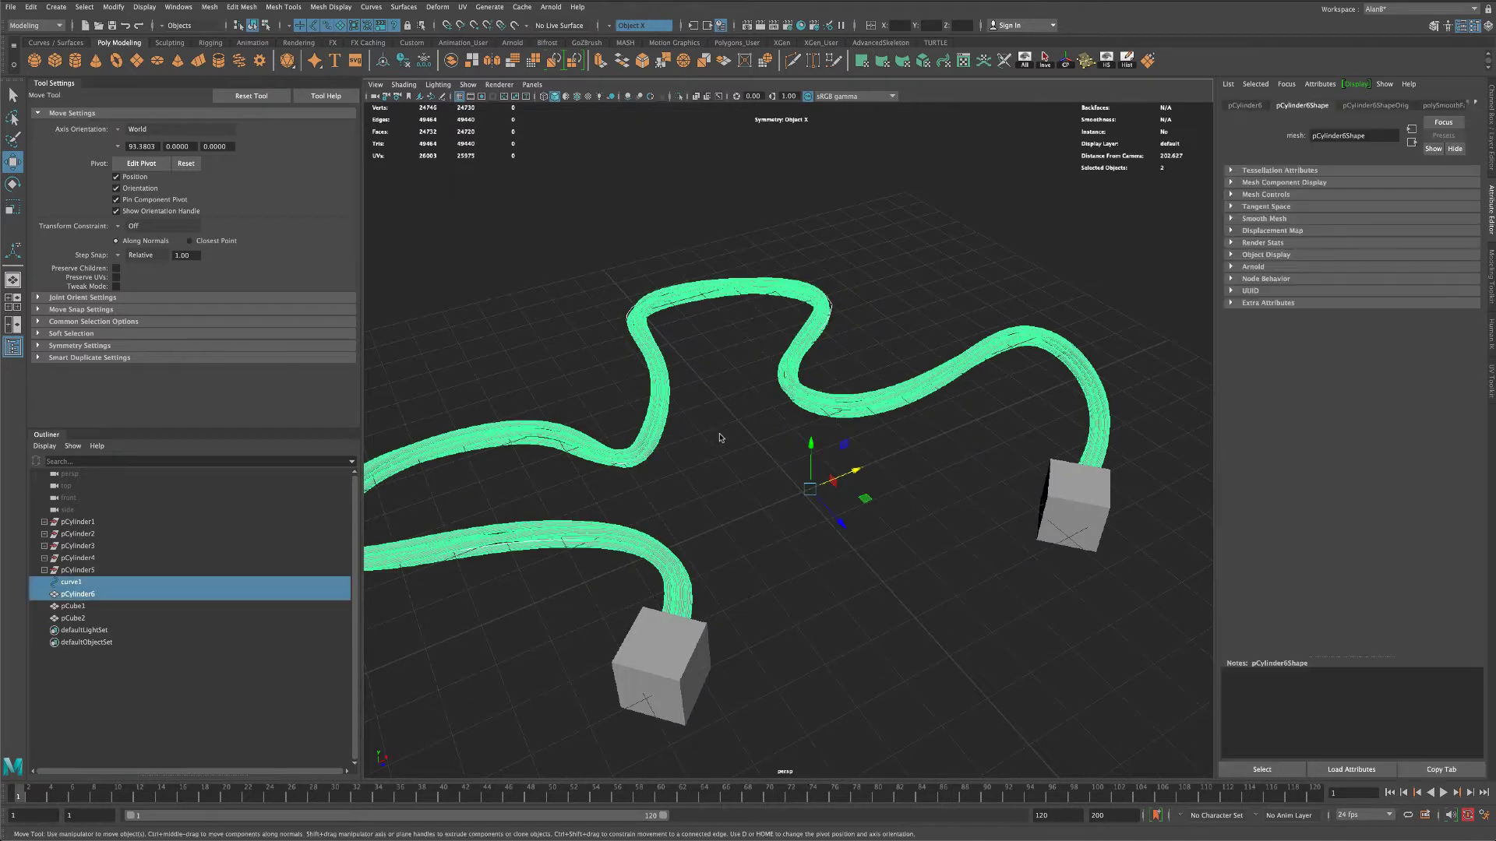
key("Delete")
left_click_drag(807, 470, 829, 494, "alt")
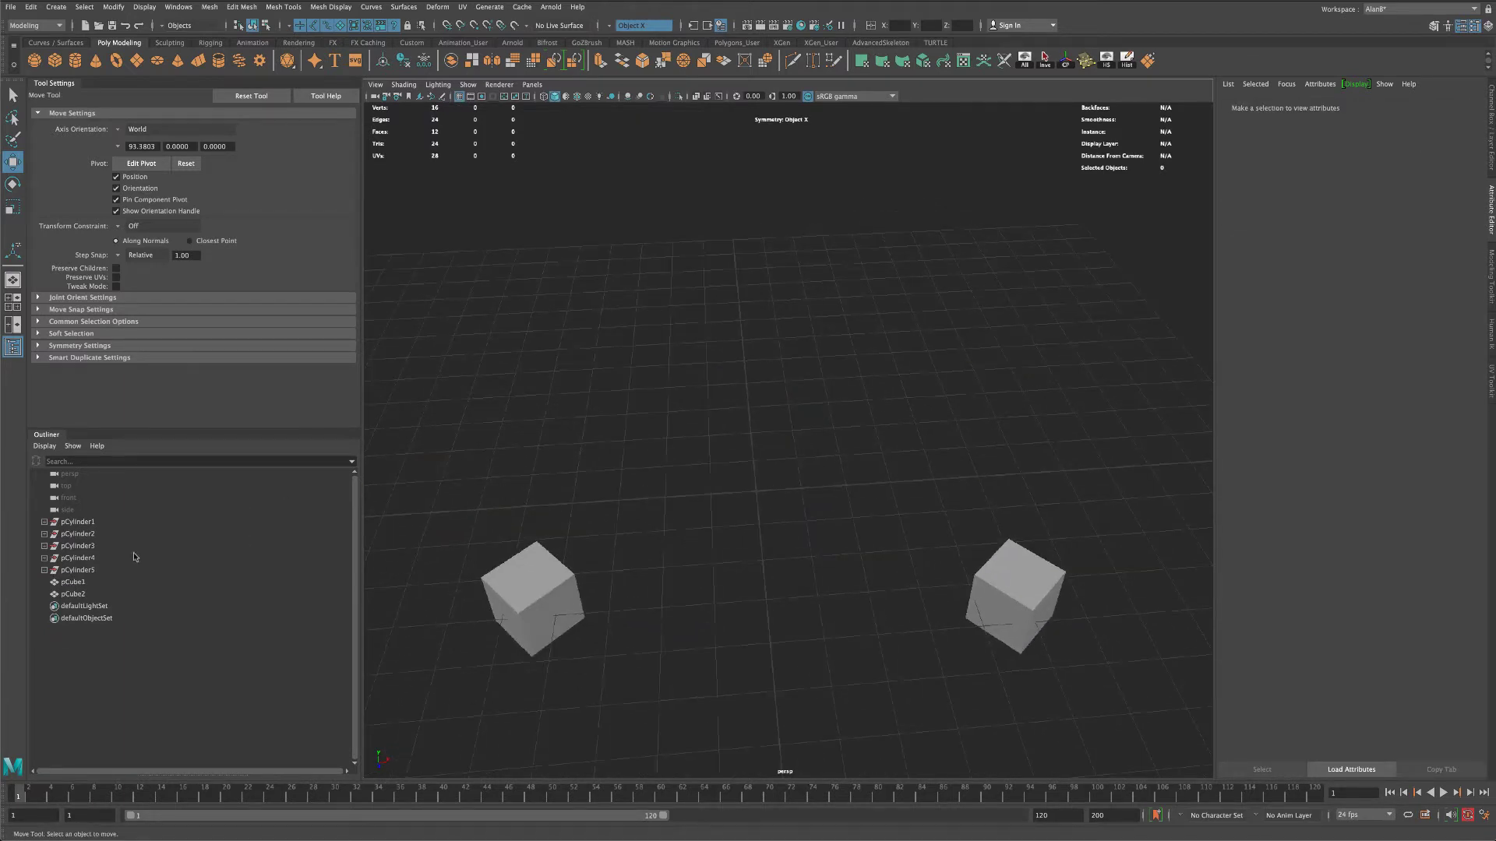
- Delete the five old cylinders, pCylinder1 through pCylinder5, from the Outliner
left_click(78, 522)
left_click(72, 594, "shift")
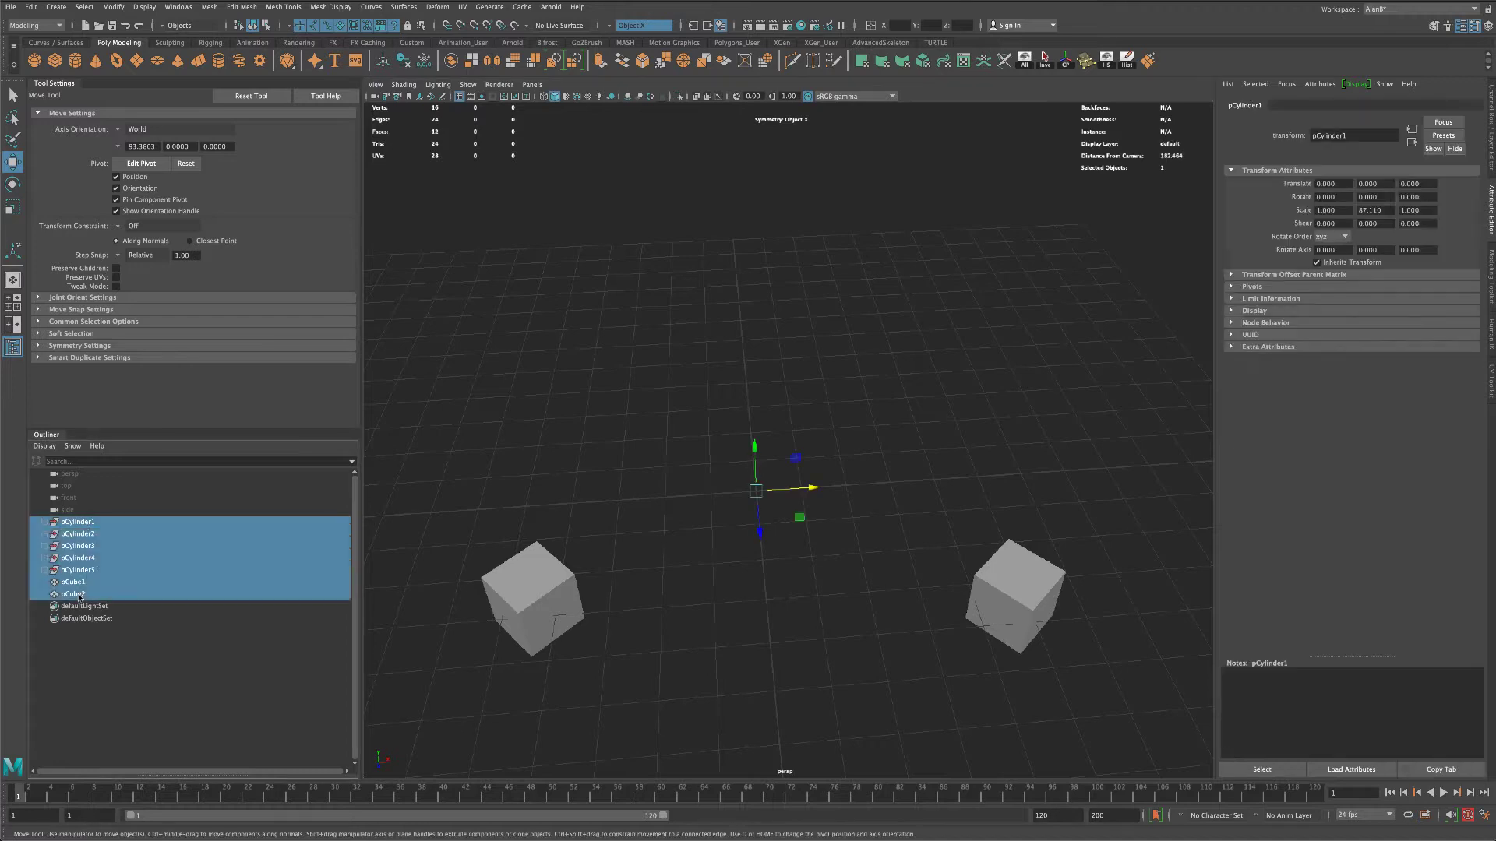
left_click(76, 571)
left_click(76, 522, "shift")
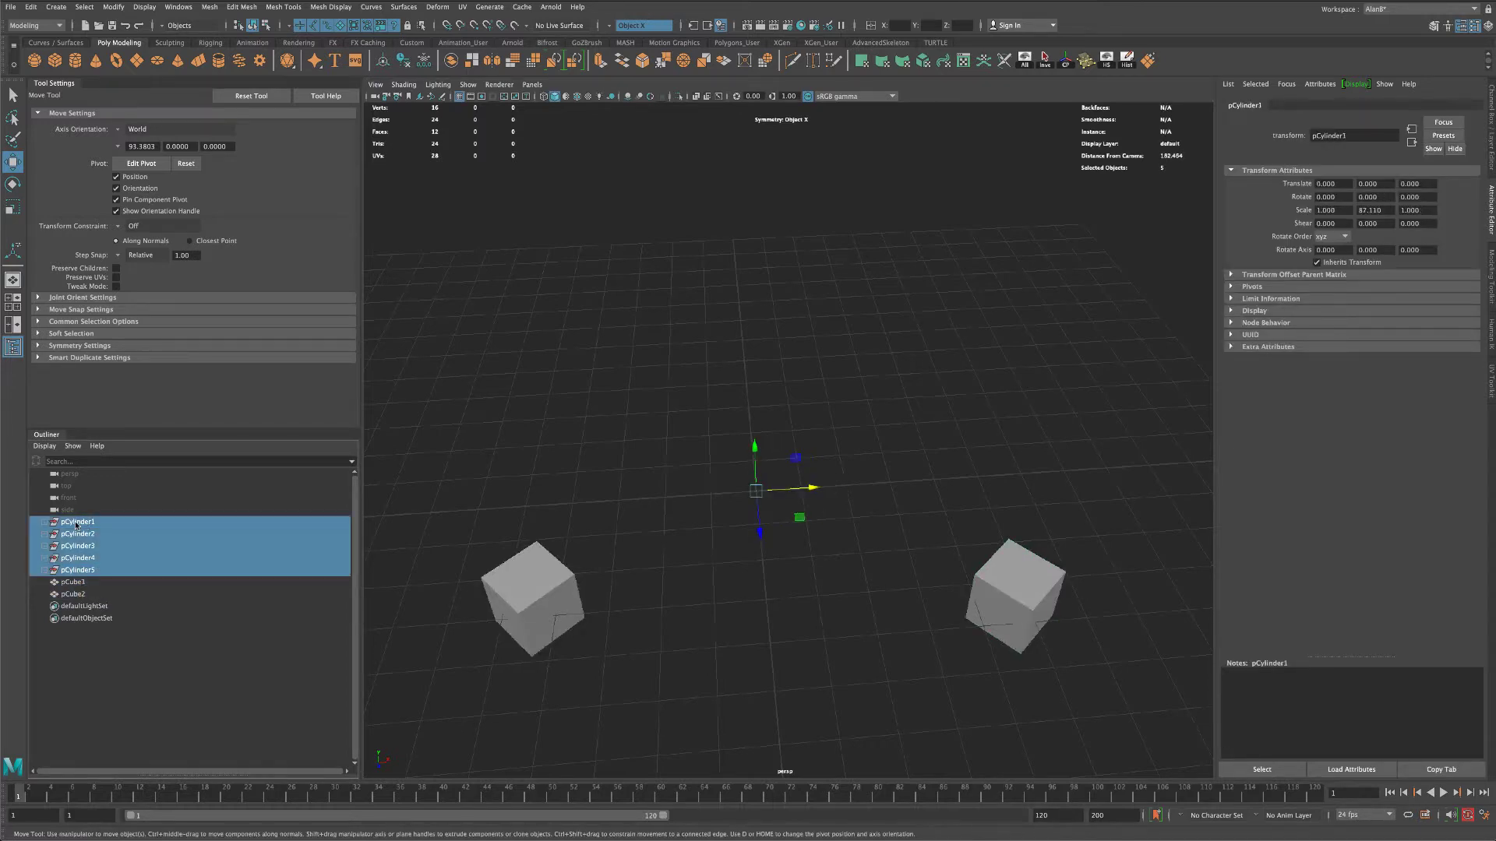
key("Delete")
left_click_drag(700, 410, 698, 434, "alt")
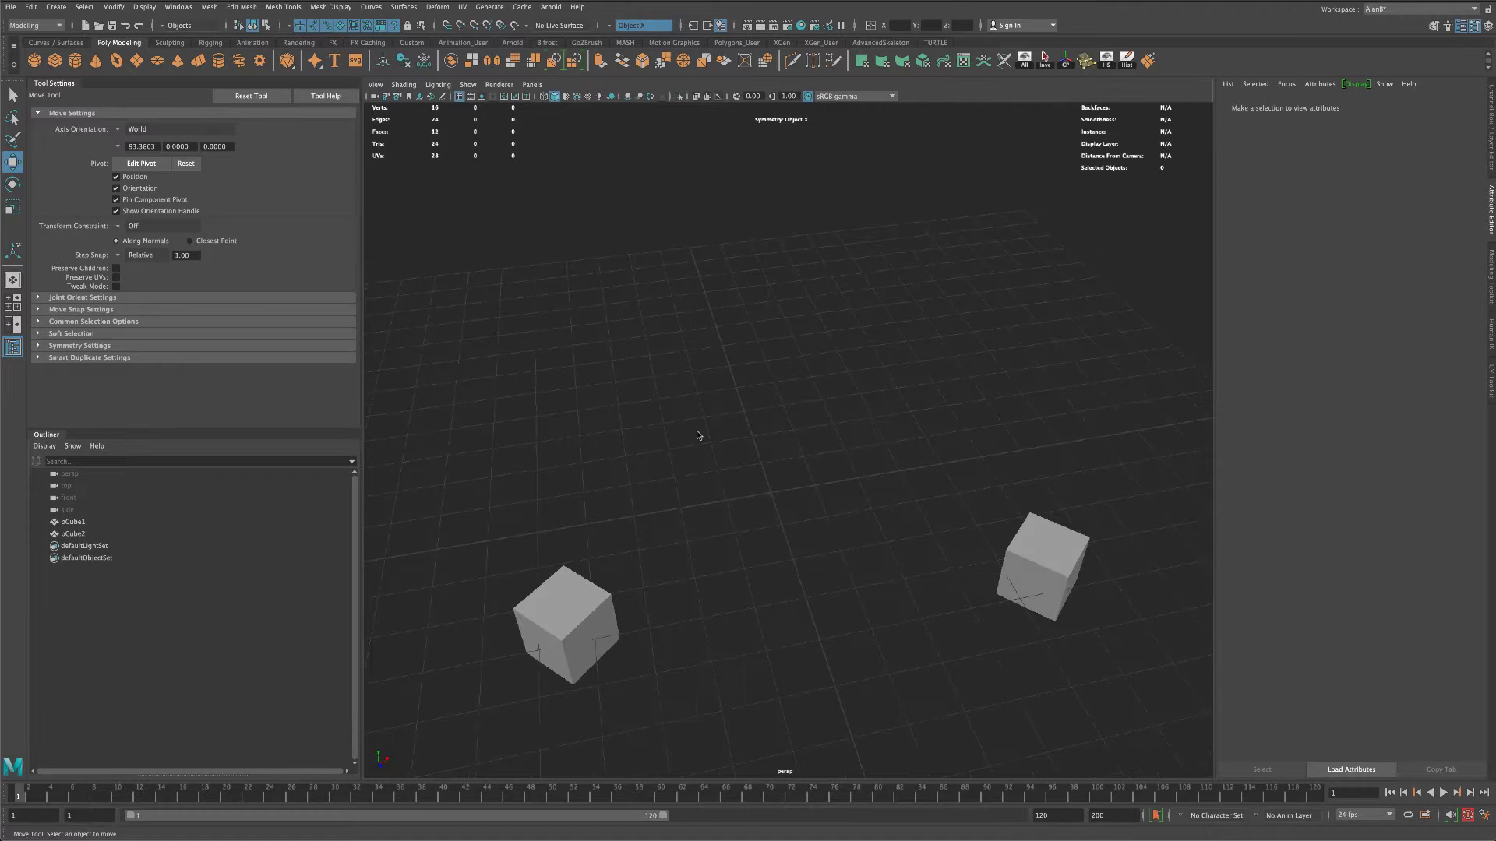
left_click_drag(945, 518, 901, 498, "alt")
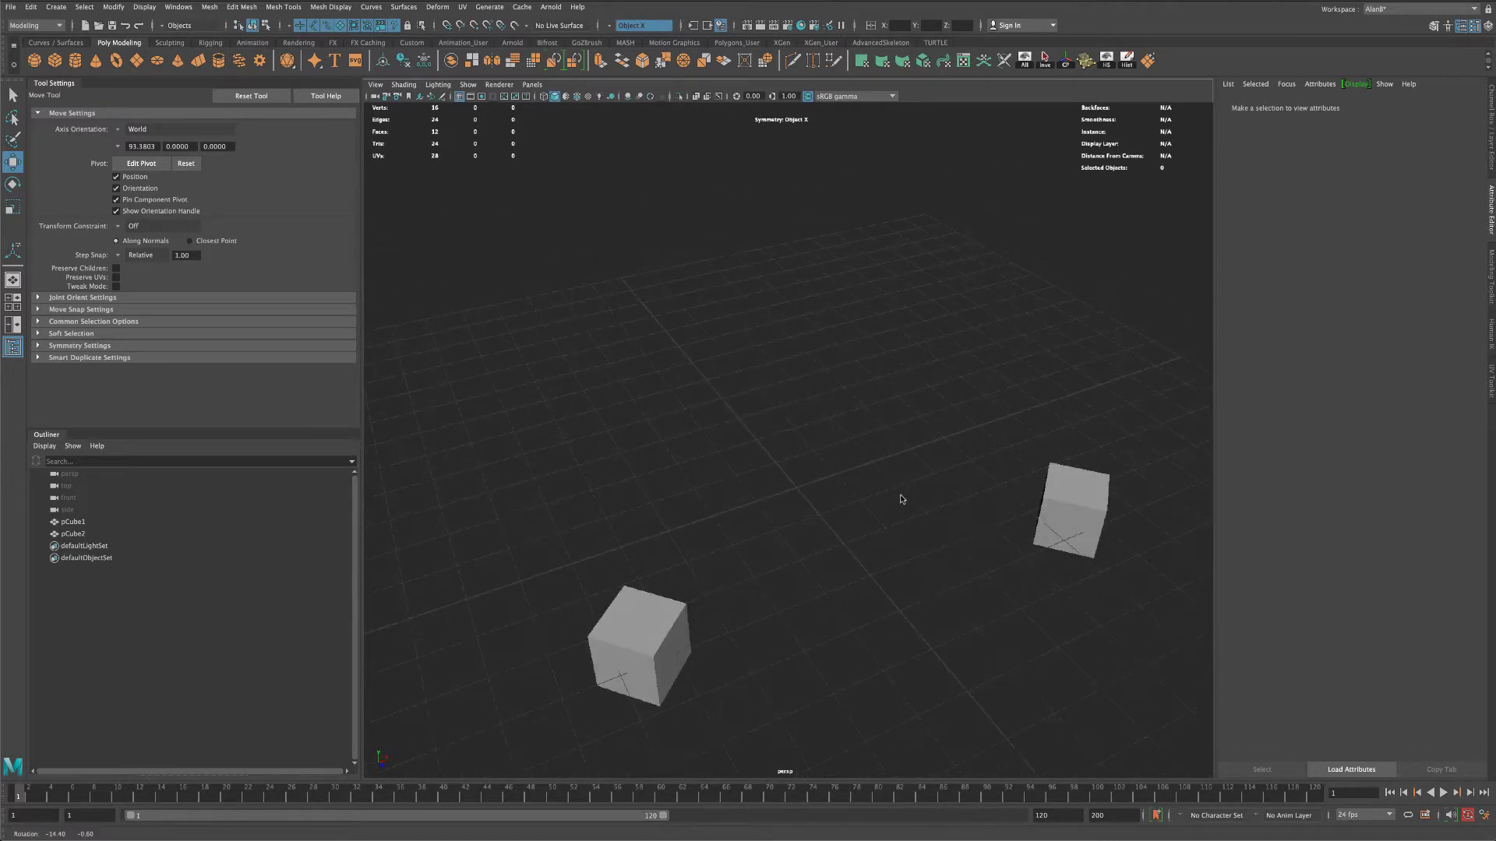
- Create a polygon cylinder at the origin and scale it to 50.772 in Y
left_click(75, 60)
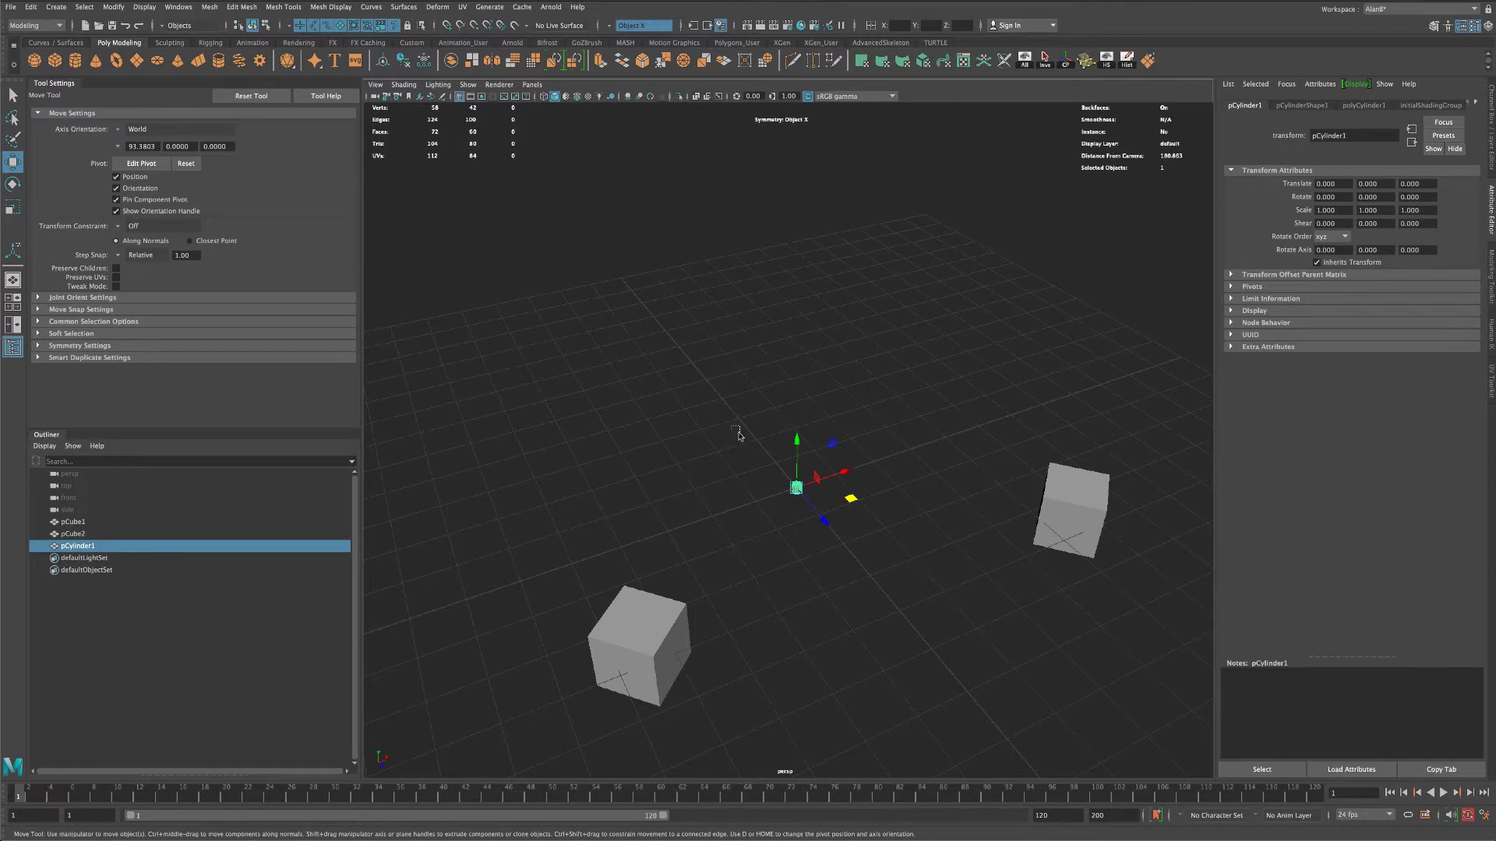
left_click(12, 207)
left_click_drag(796, 443, 841, 313)
left_click_drag(796, 444, 888, 311)
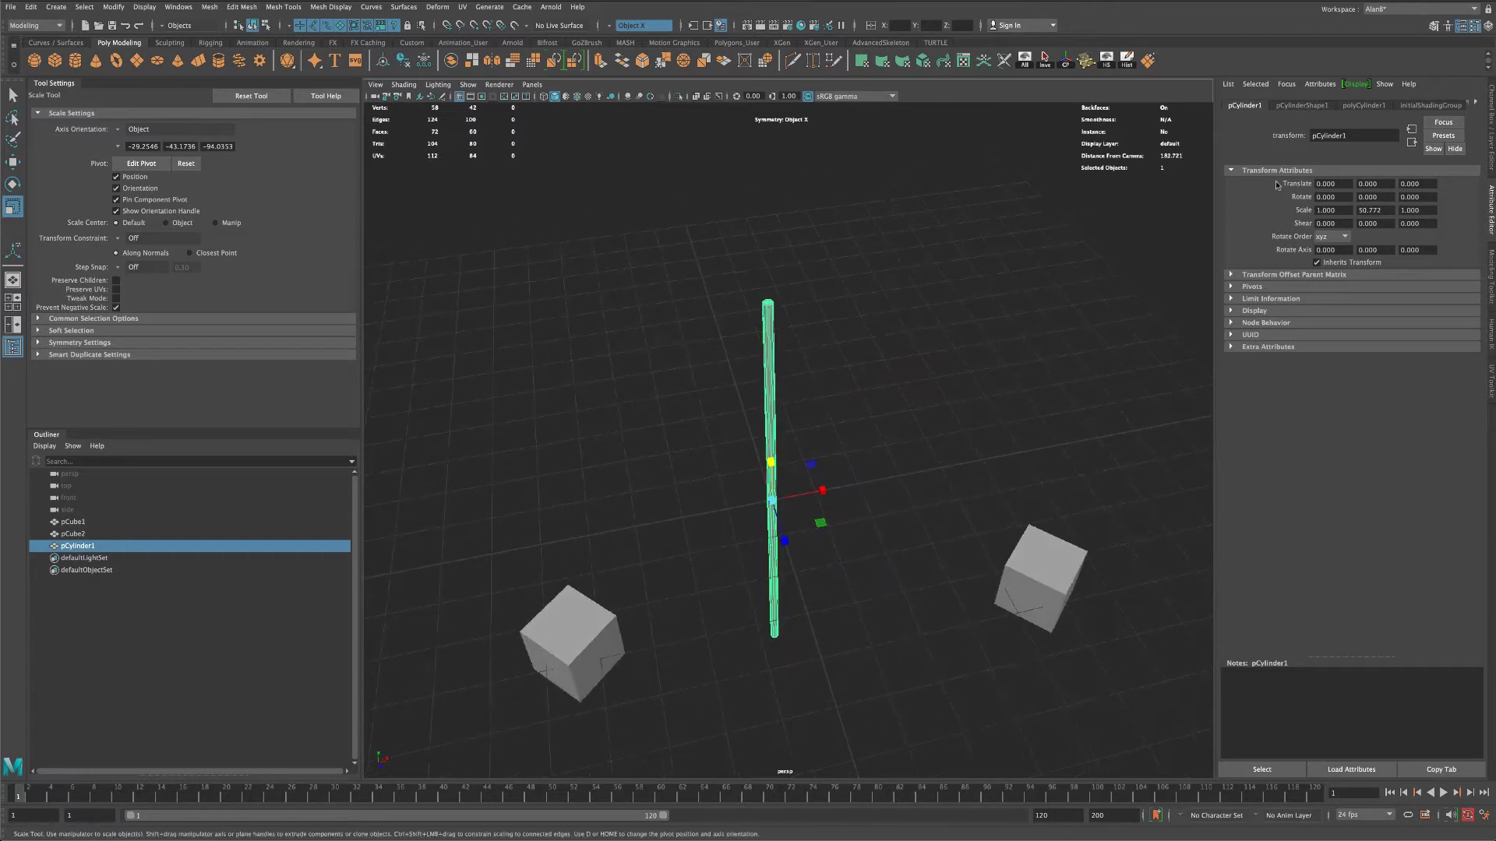
- Set the cylinder to 8 axis subdivisions and 50 height subdivisions
left_click(1363, 106)
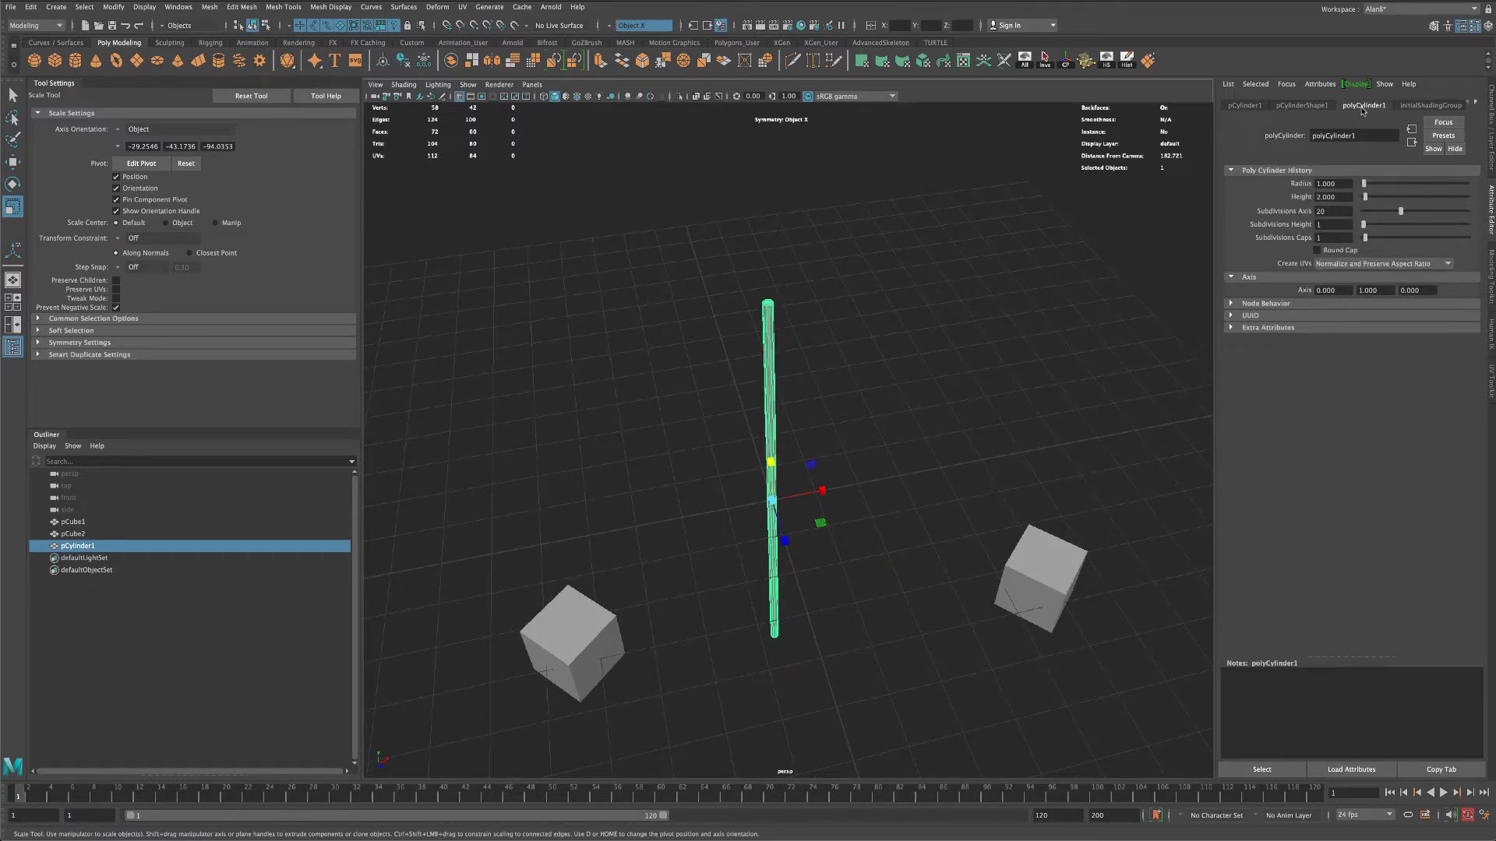
left_click_drag(1398, 220, 1375, 215)
mouse_move(881, 282)
left_mouse_down("alt")
mouse_move(904, 311)
mouse_move(894, 326)
mouse_move(889, 307)
left_mouse_up("alt")
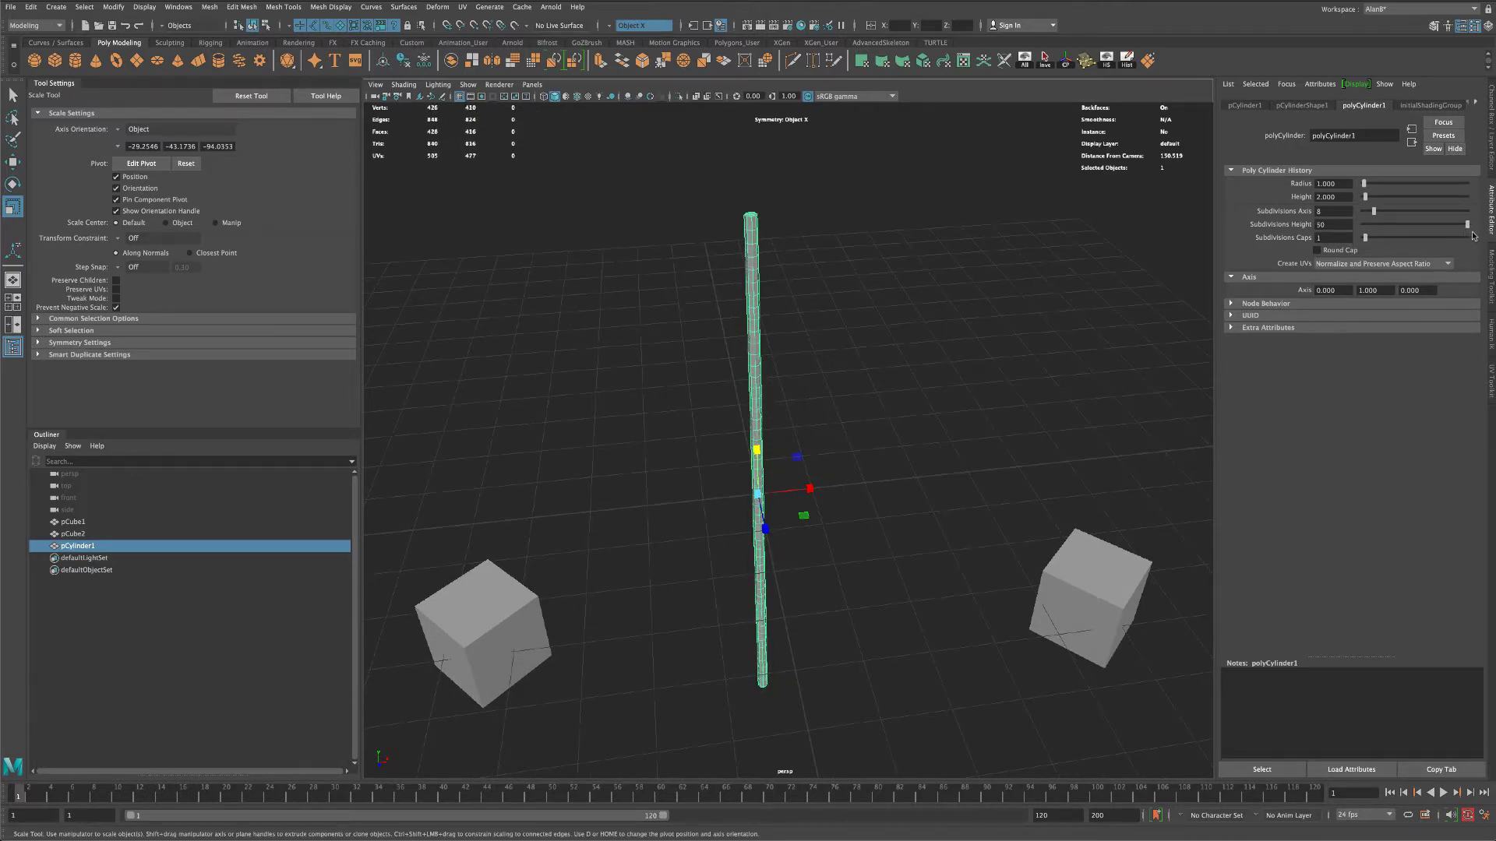
left_click_drag(969, 335, 966, 341, "alt")
- Duplicate the cylinder three times, offsetting copies 2 units, e.g. pCylinder4 to 2, 0, -2
key("w")
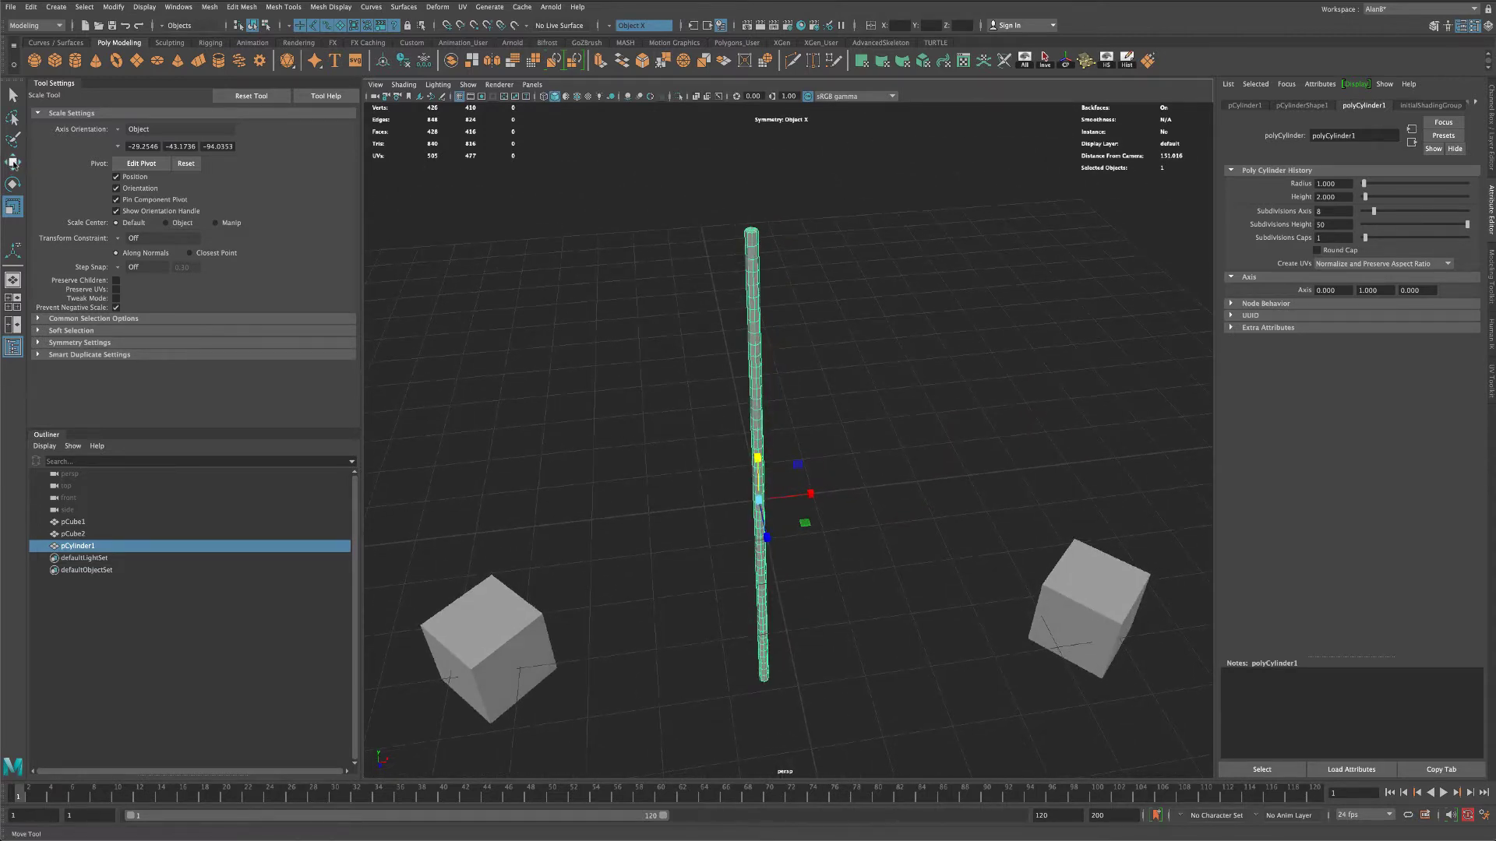
left_click_drag(717, 398, 760, 448, "alt")
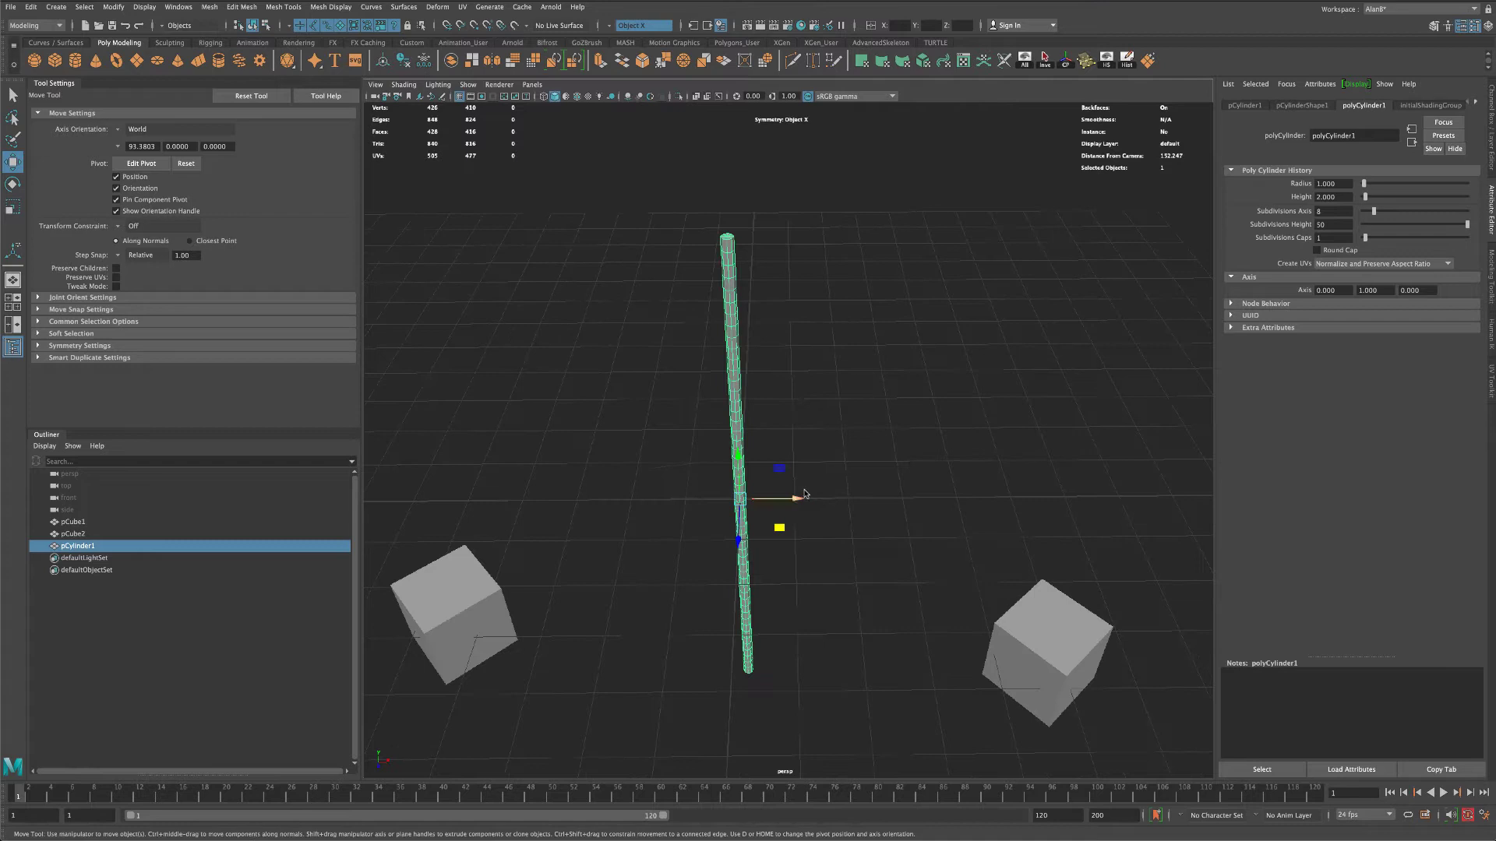
key("ctrl+d")
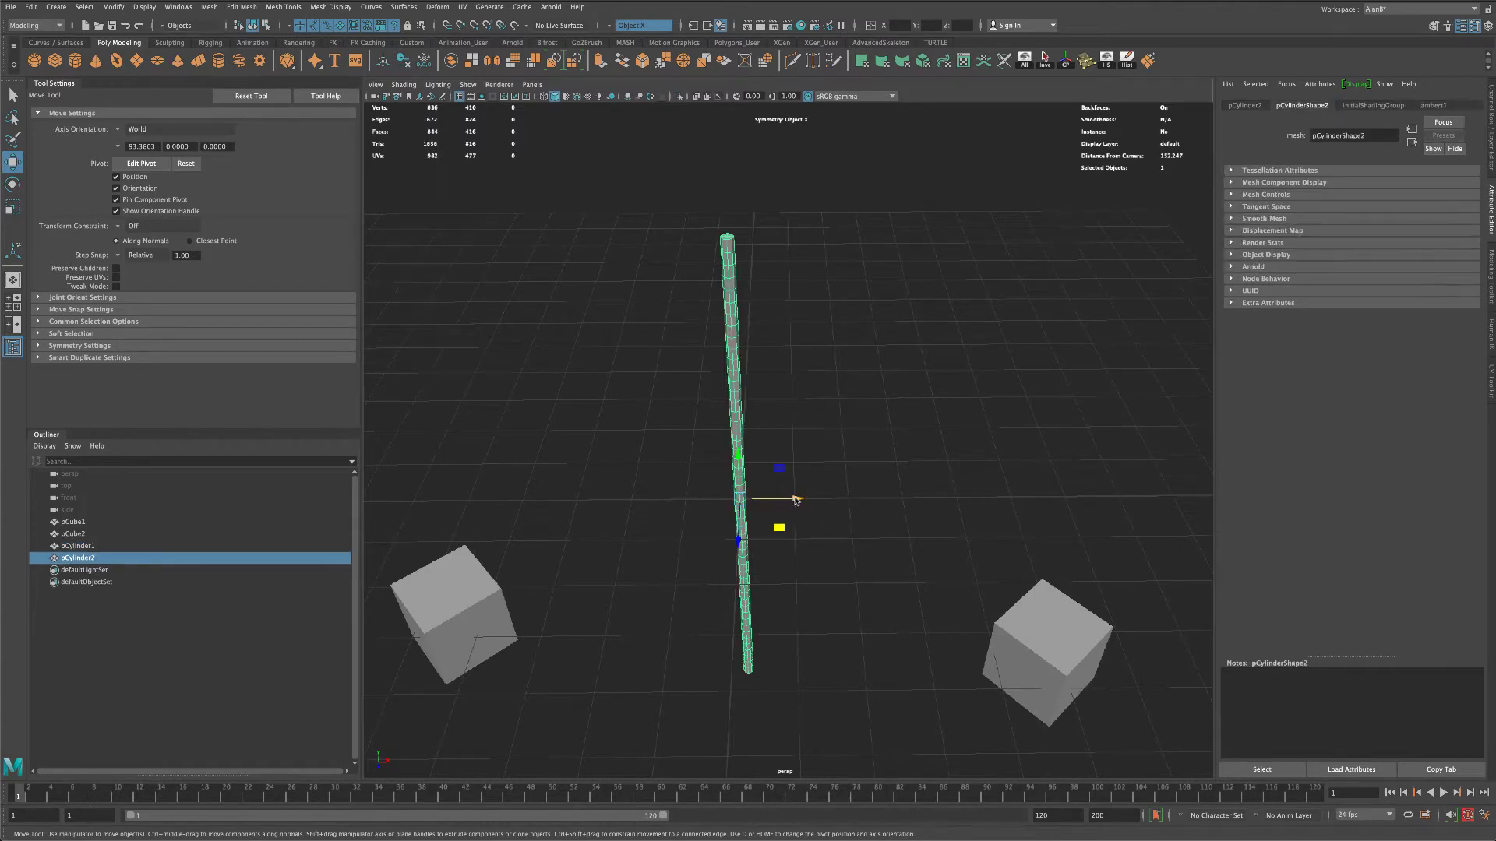
left_click_drag(795, 498, 748, 547)
key("ctrl+d")
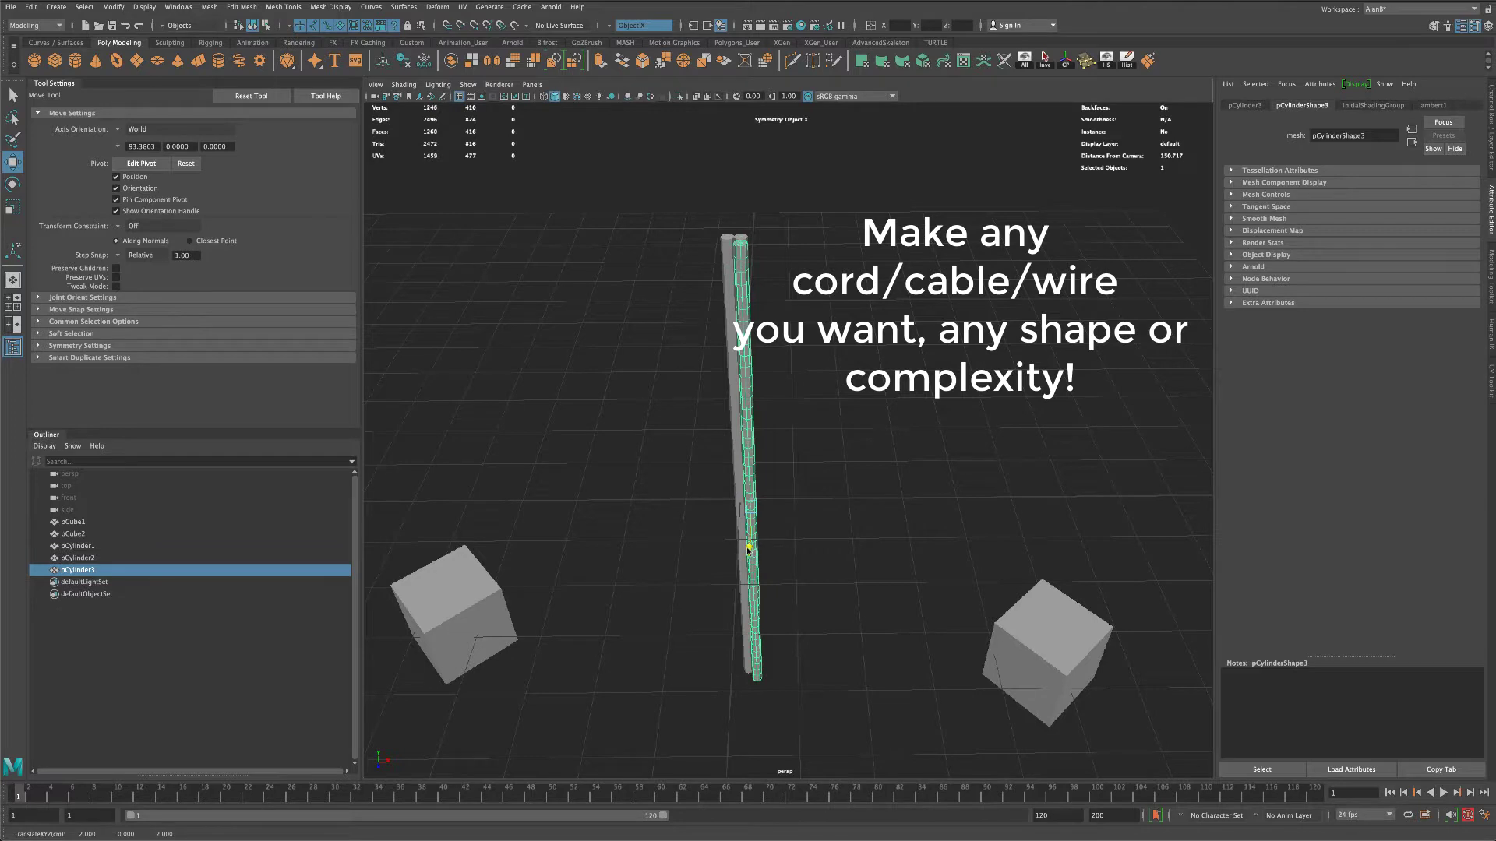
key("ctrl+d")
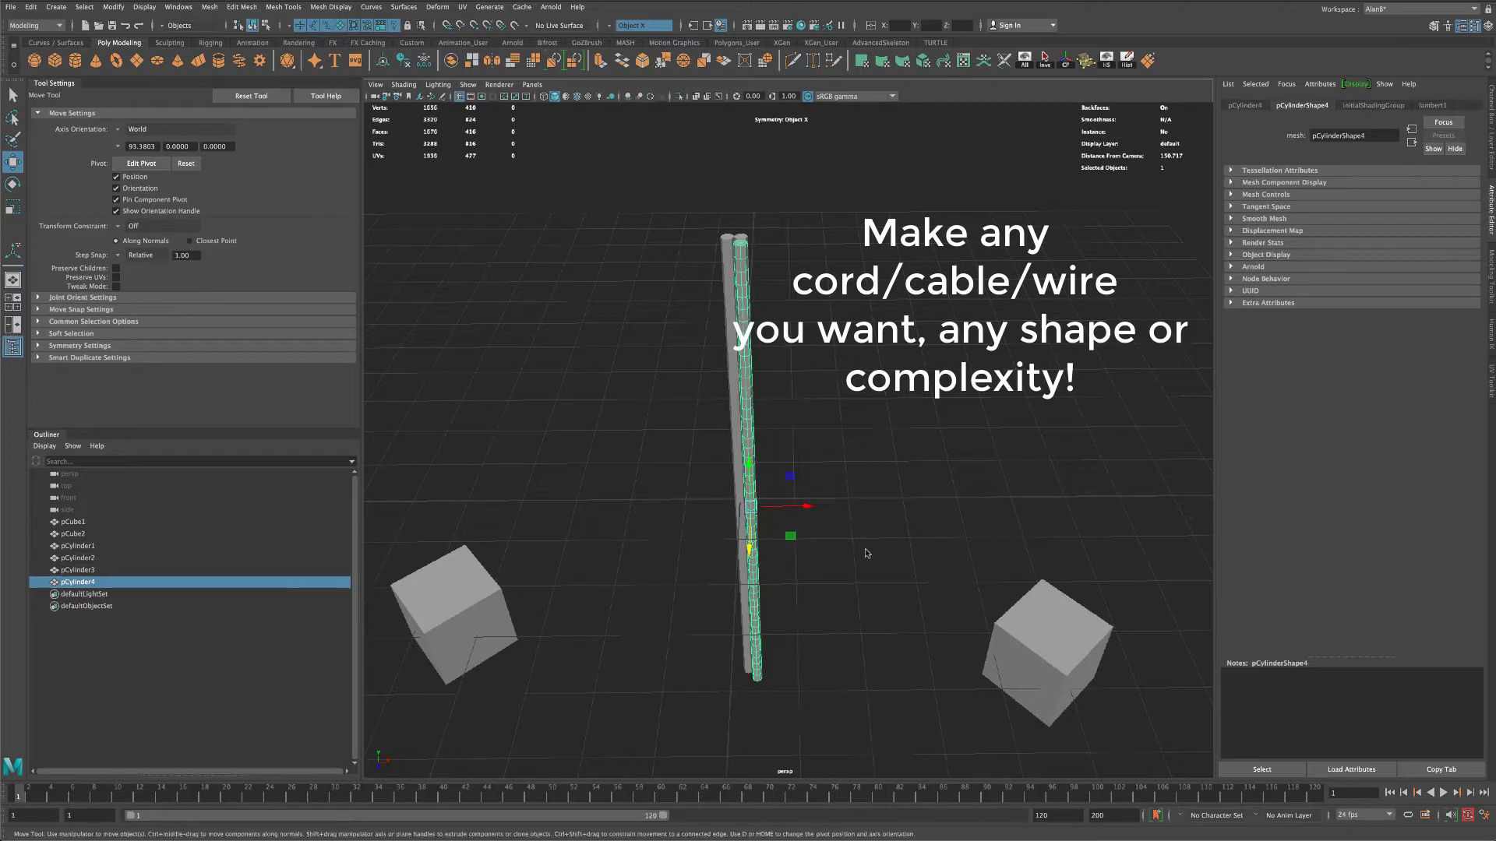
left_click_drag(866, 553, 692, 543, "alt")
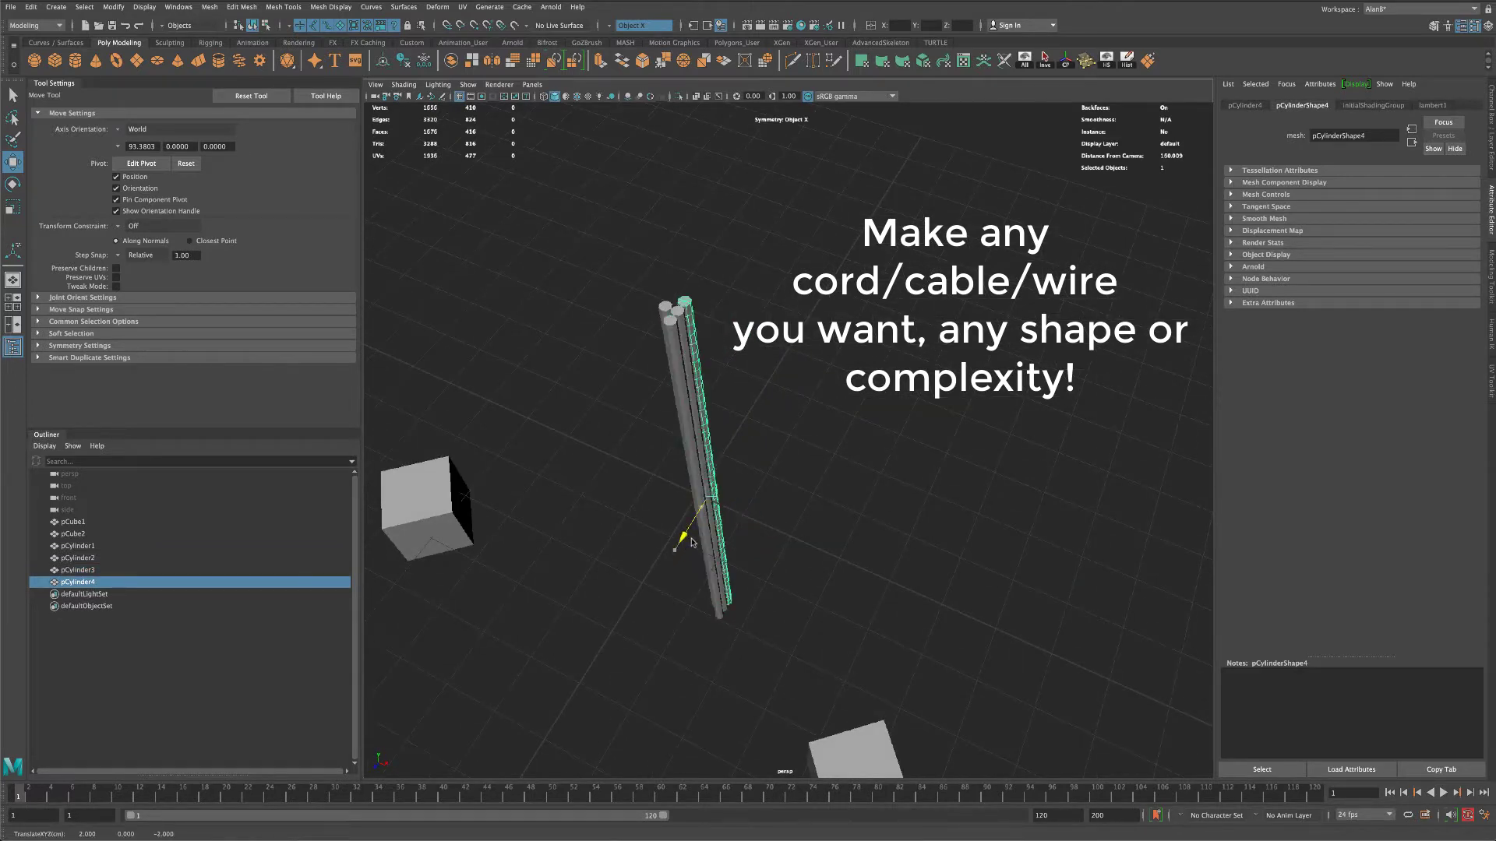
- Duplicate pCylinder2 as pCylinder5, nudge it into the bundle, then select all five cylinders
left_click(680, 317)
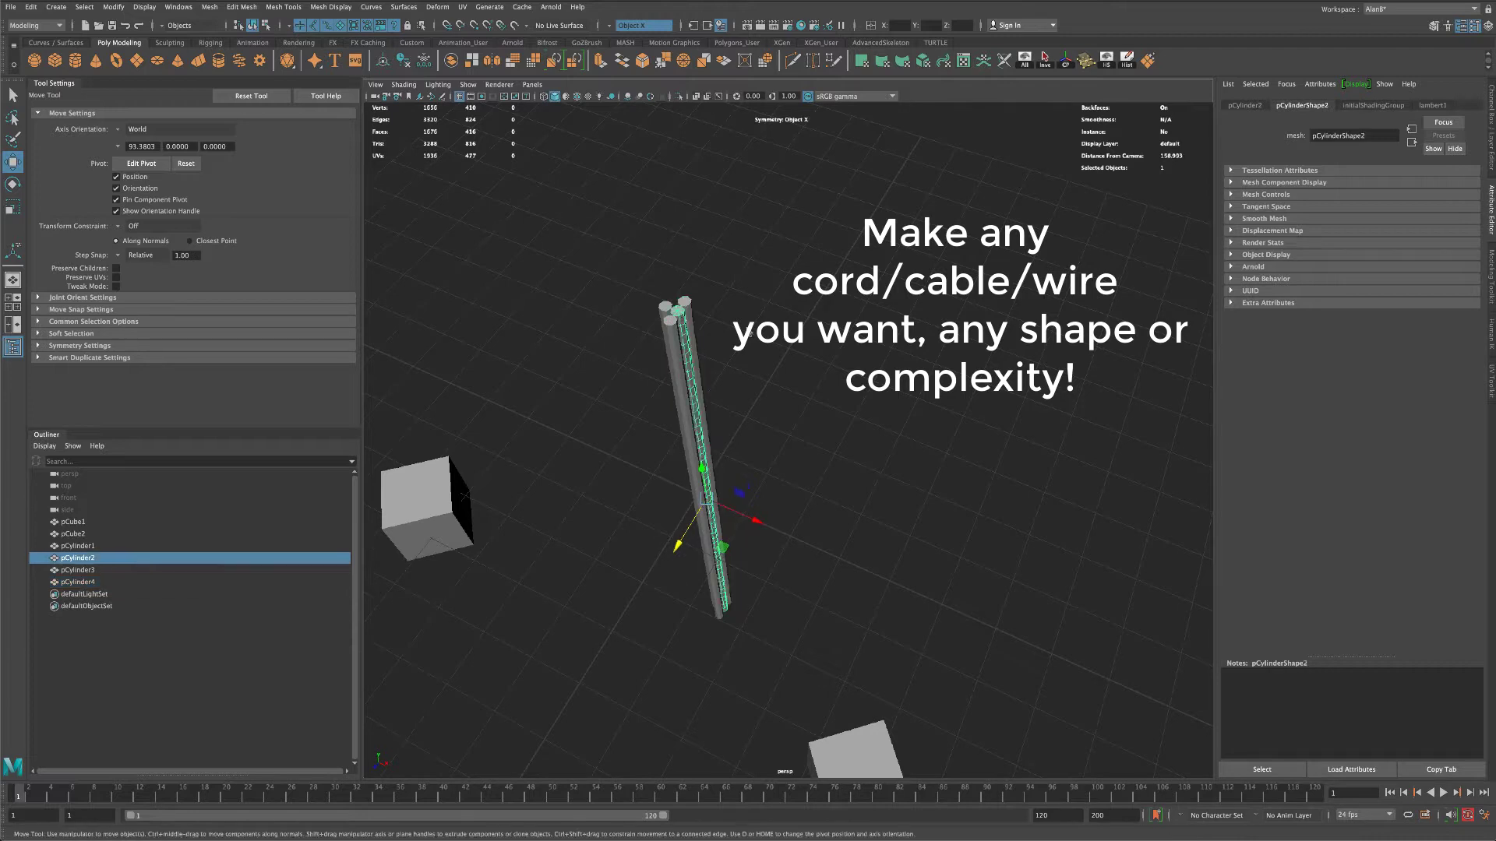
key("ctrl+d")
left_click_drag(725, 536, 840, 435)
left_click(861, 362)
left_click_drag(694, 244, 863, 373, "alt")
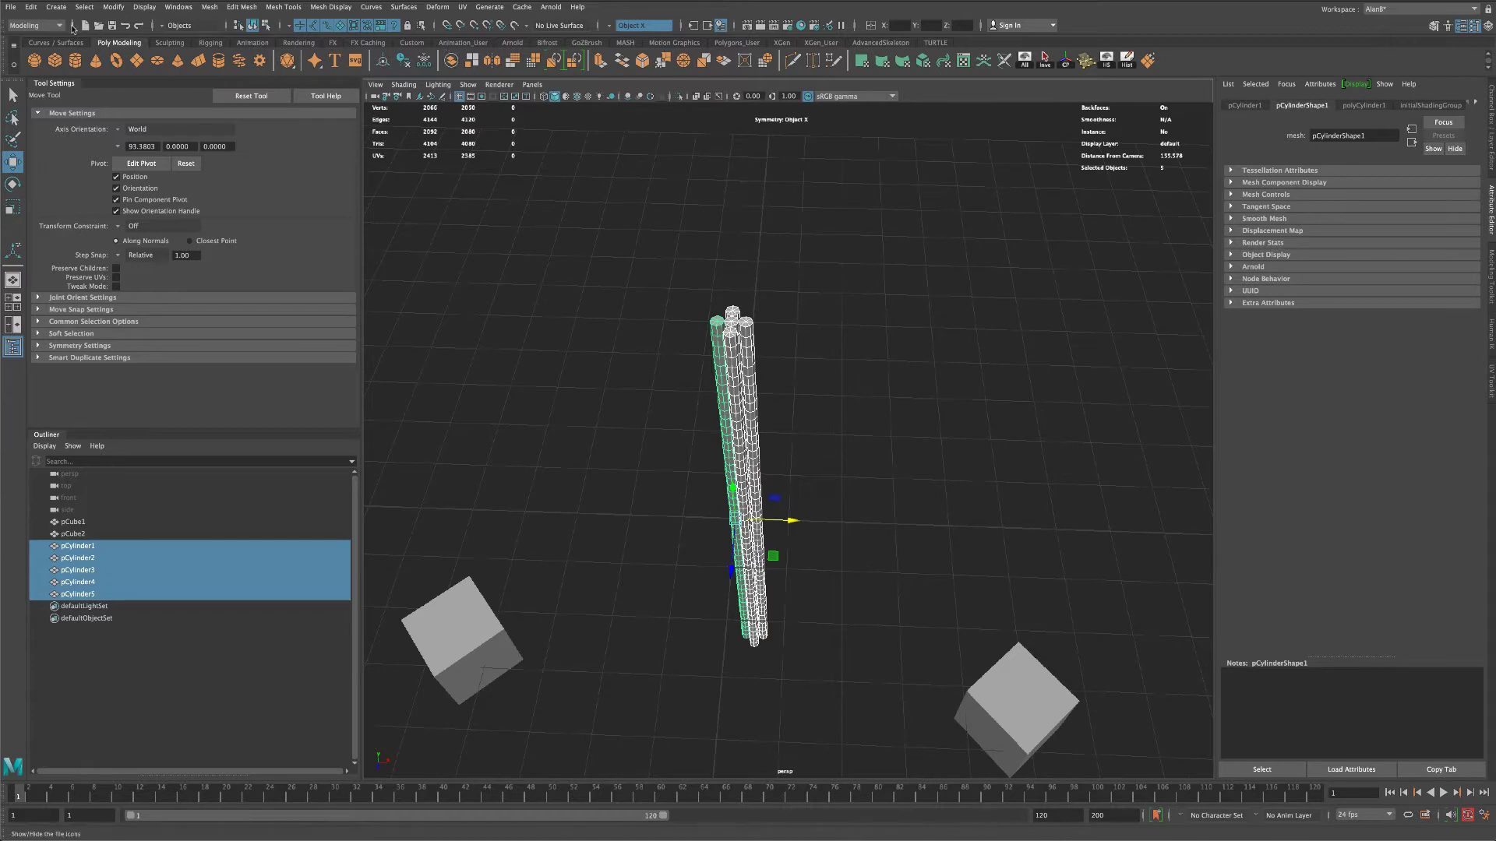
- Add a twist deformer to the five cylinders with Start Angle -859.437
left_click(438, 7)
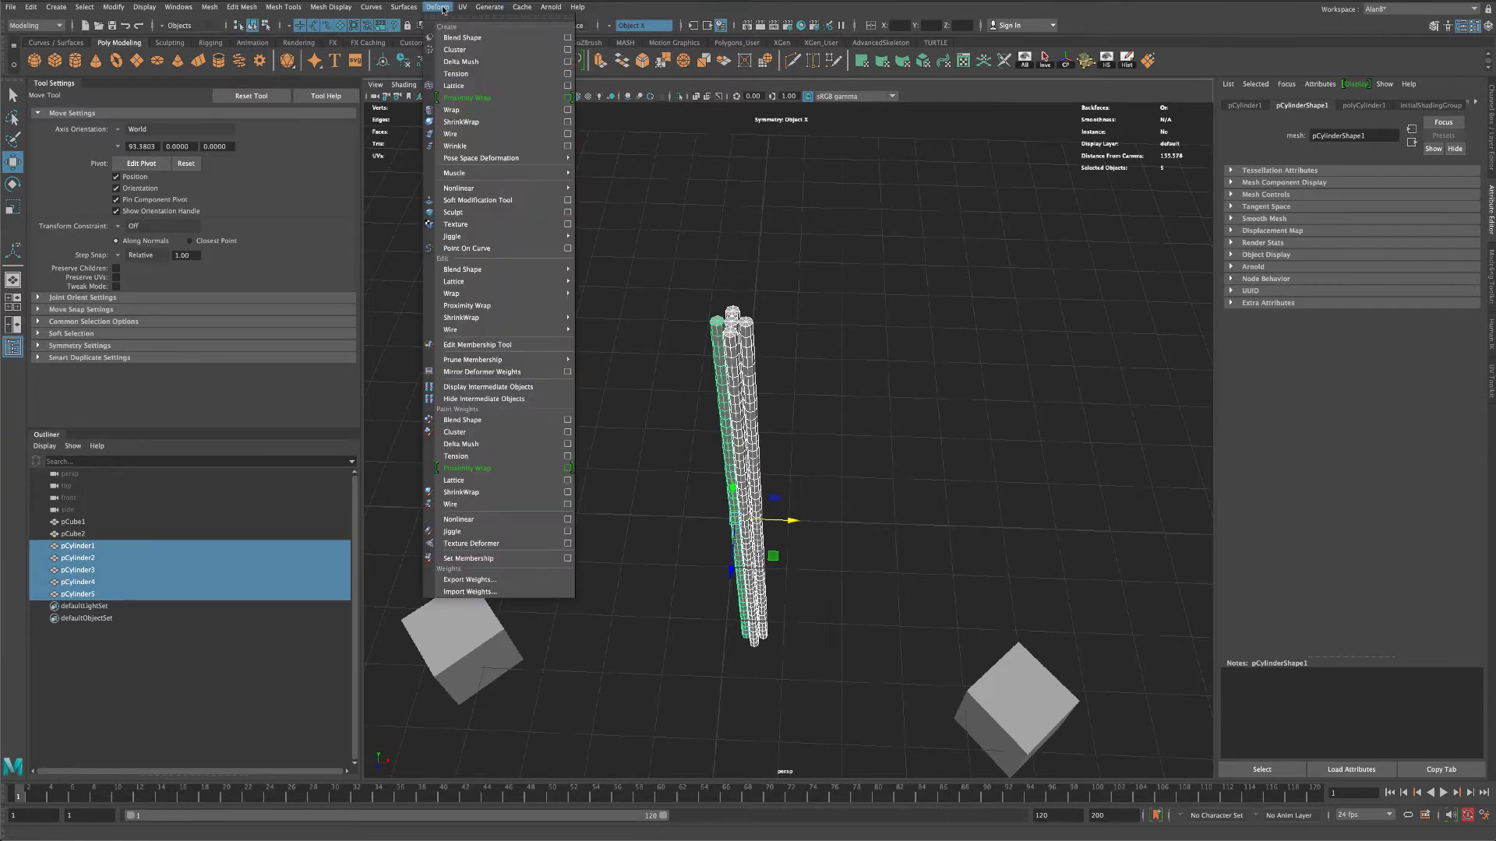
mouse_move(499, 188)
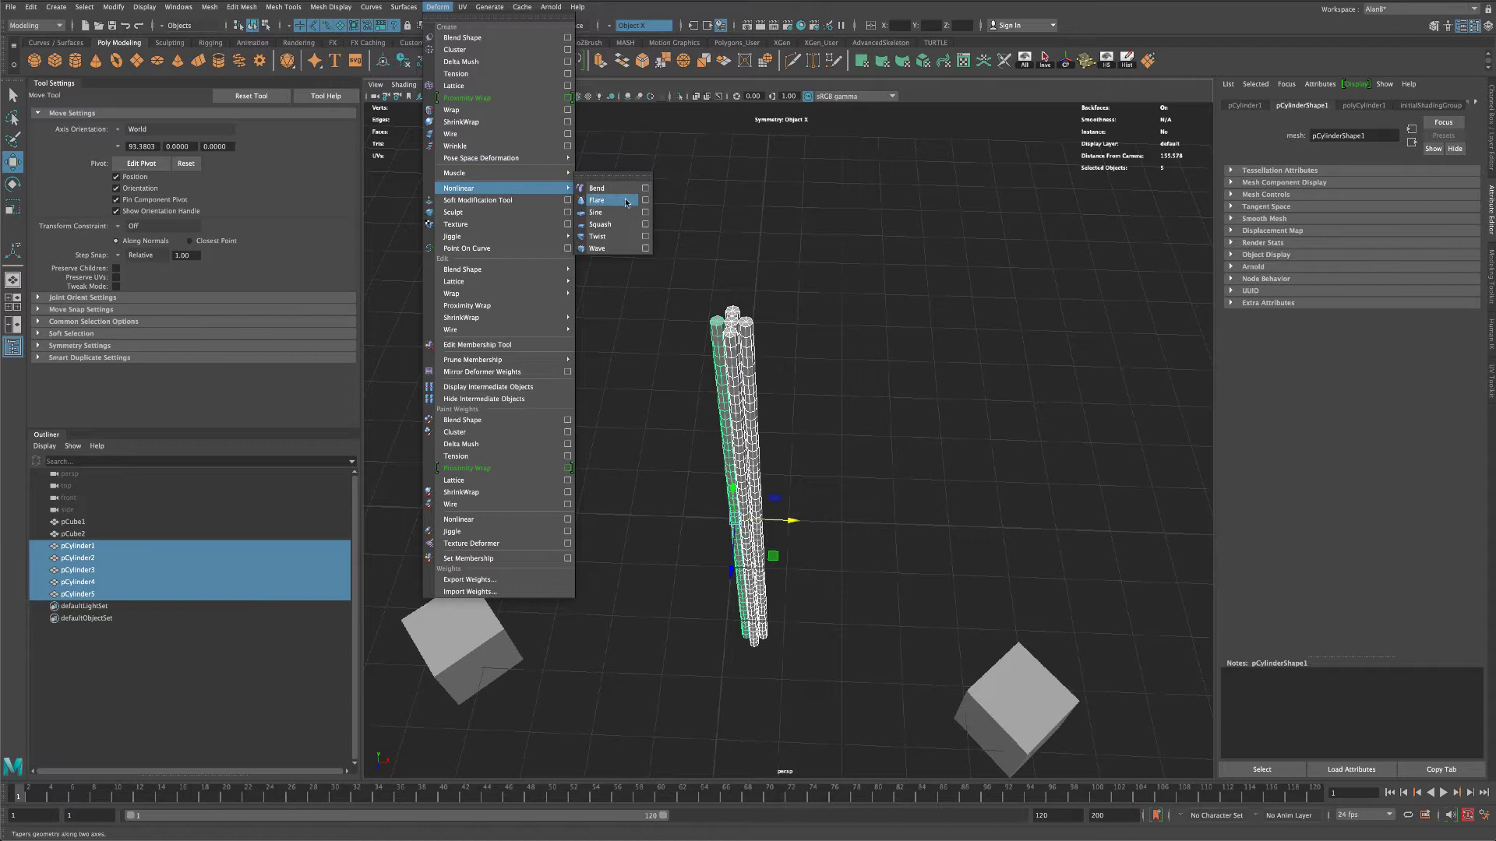
left_click(616, 240)
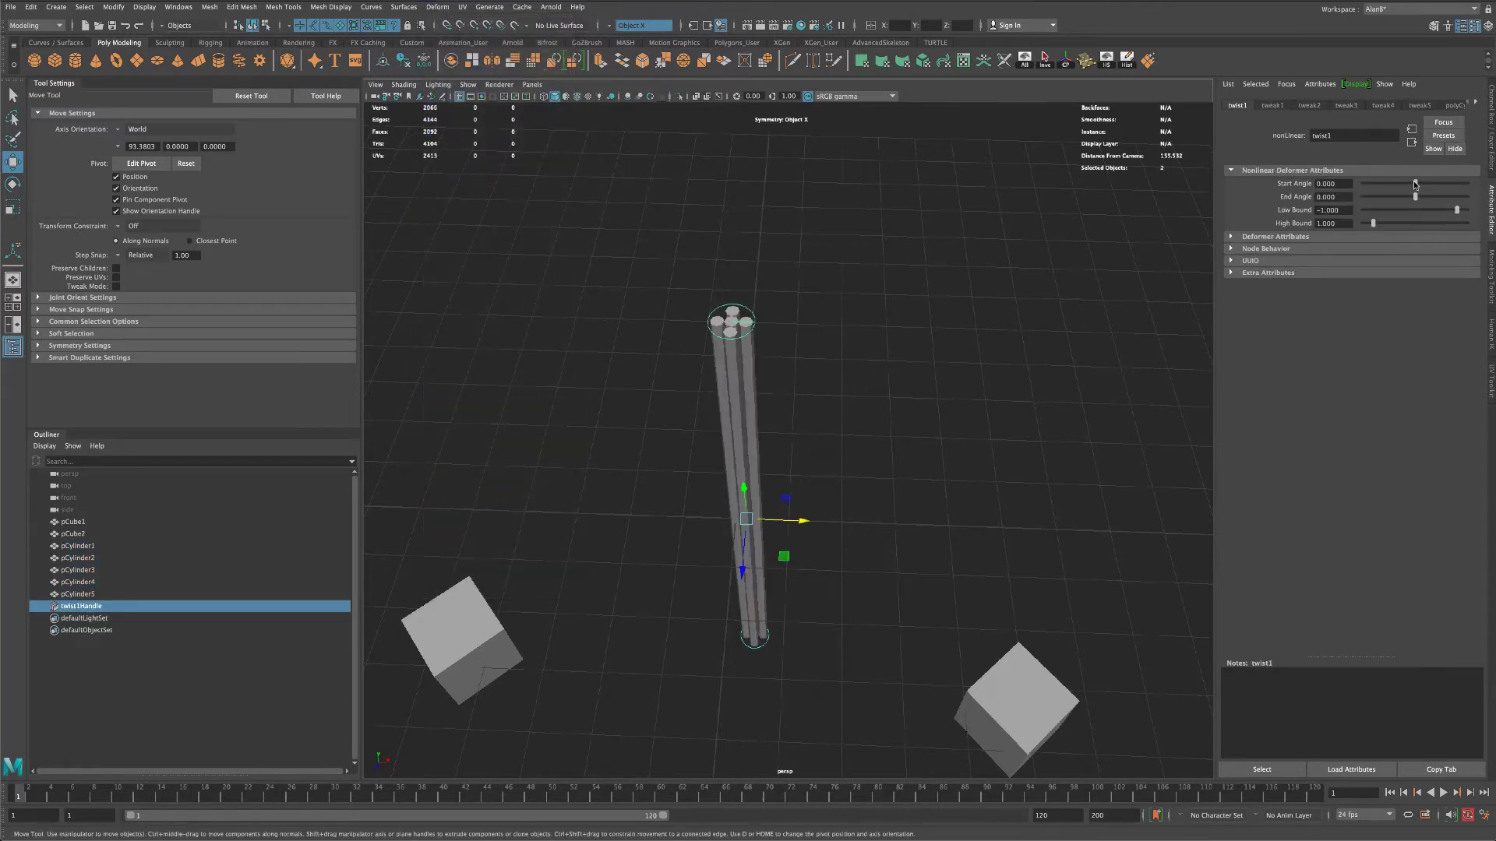
left_click_drag(1416, 184, 1346, 188)
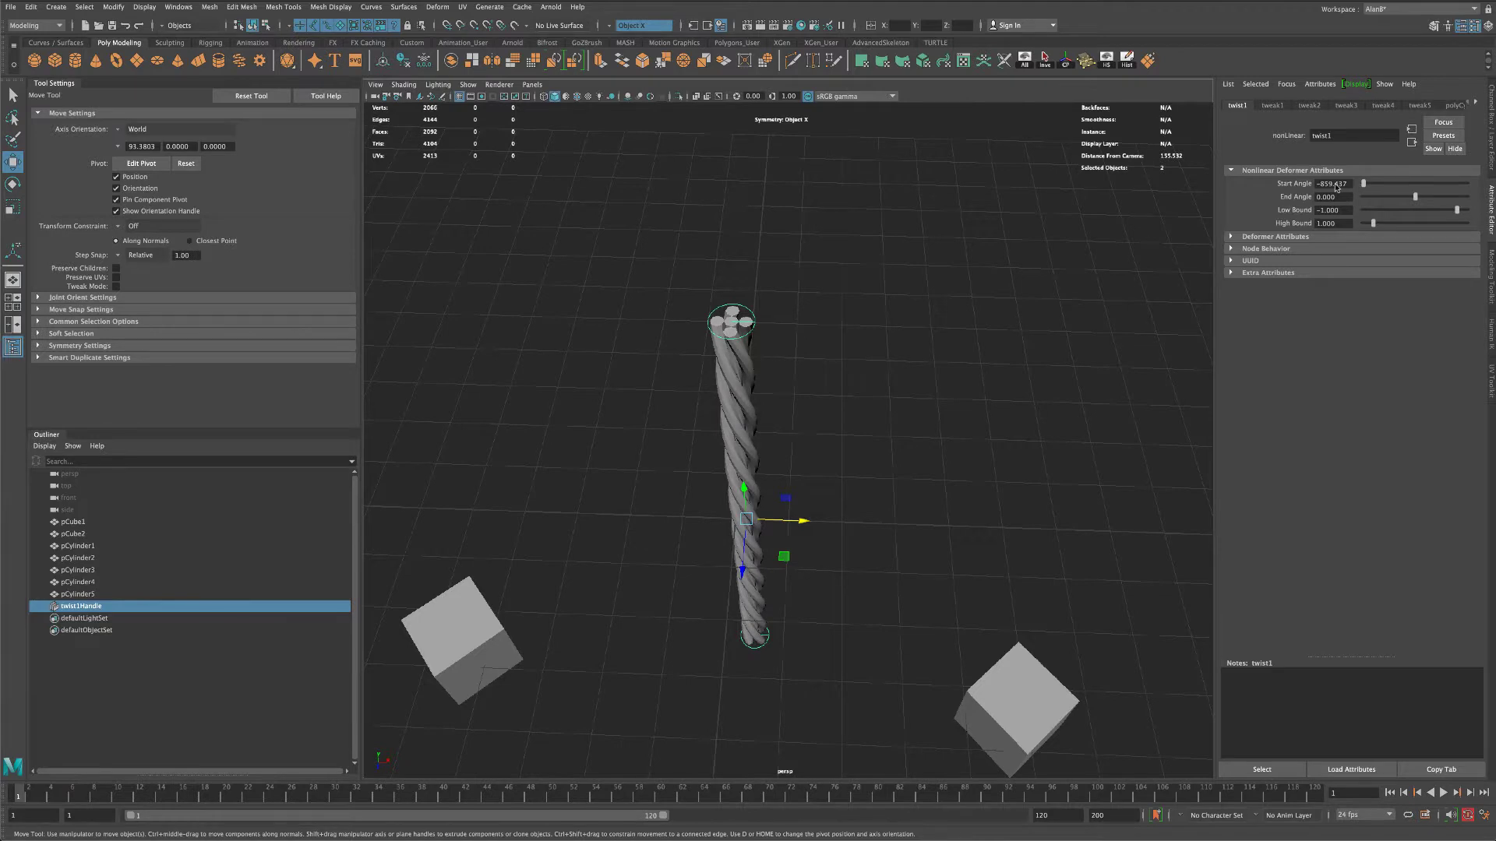
mouse_move(977, 330)
left_mouse_down("alt")
mouse_move(895, 324)
mouse_move(960, 326)
left_mouse_up("alt")
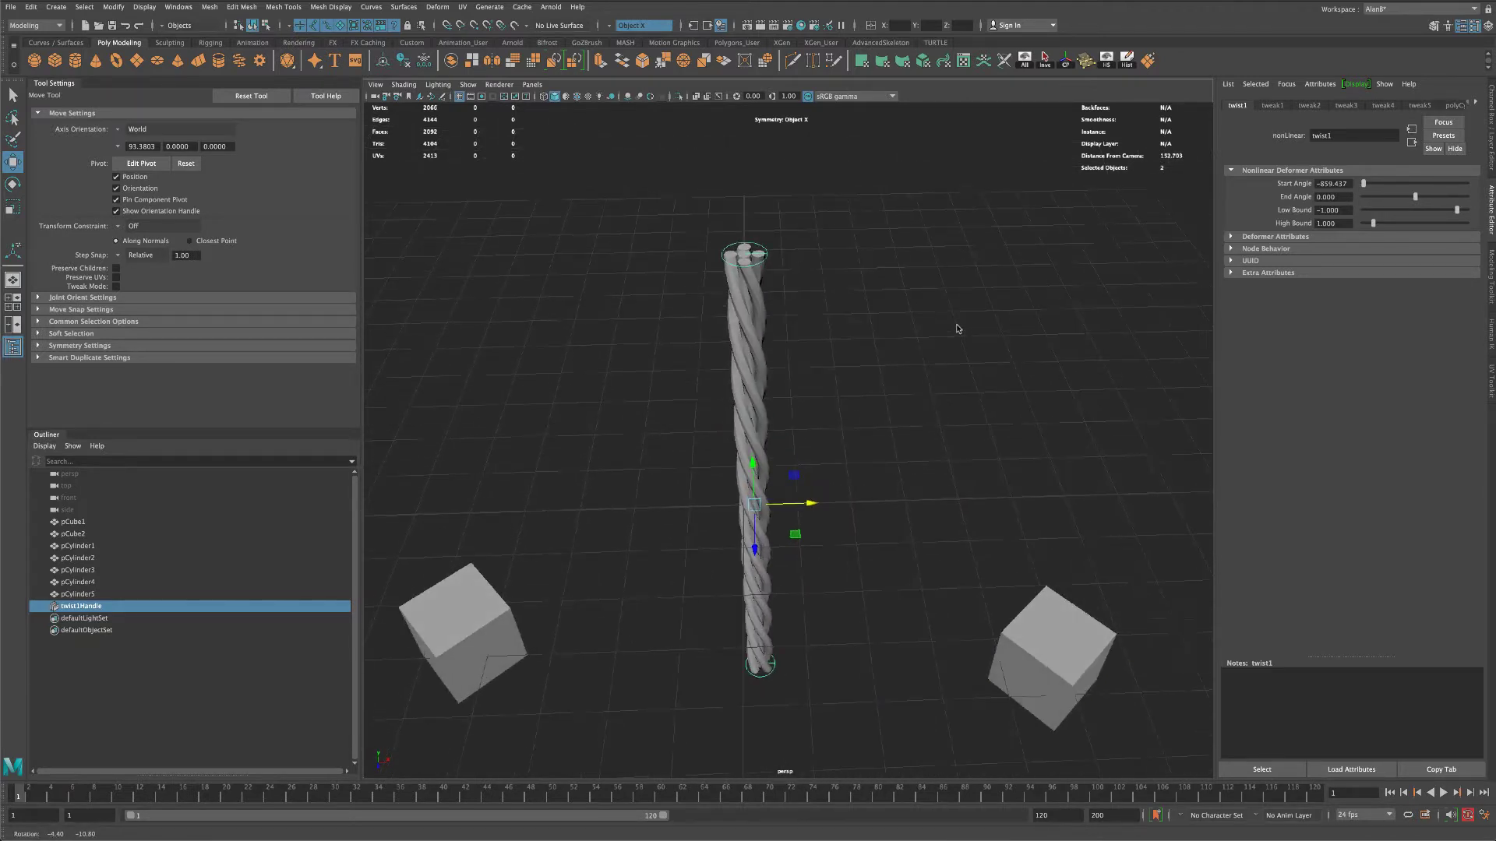
- Delete all construction history to bake the twist into the cylinders
left_click_drag(808, 642, 850, 743)
left_click(35, 9)
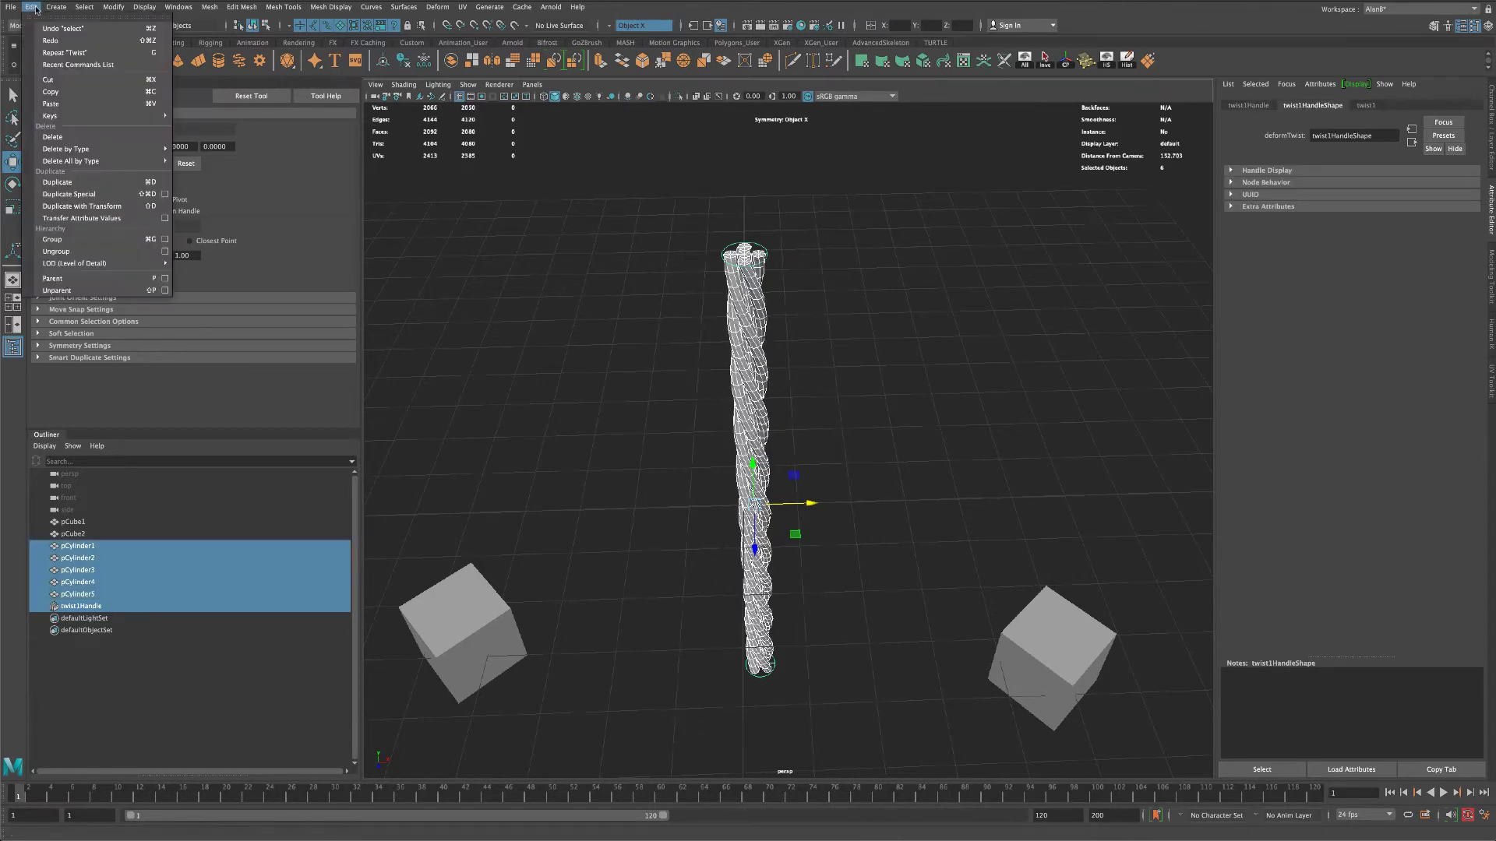
mouse_move(101, 164)
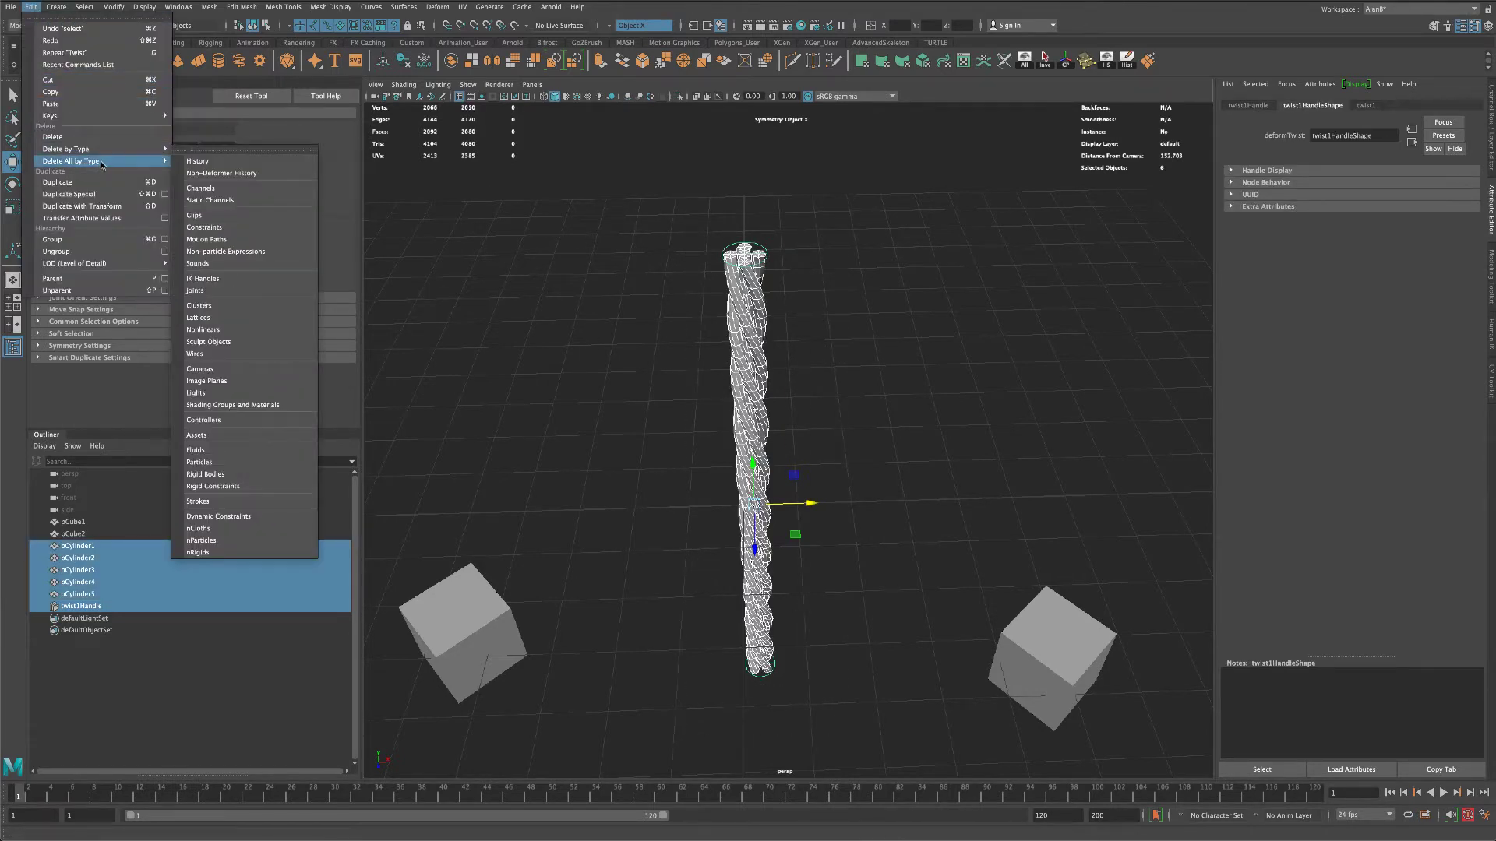
left_click(197, 160)
left_click(650, 302)
left_click_drag(651, 303, 640, 333, "alt")
- Combine the five twisted strands into one mesh, pCylinder6, then deselect it
left_click_drag(636, 245, 840, 369)
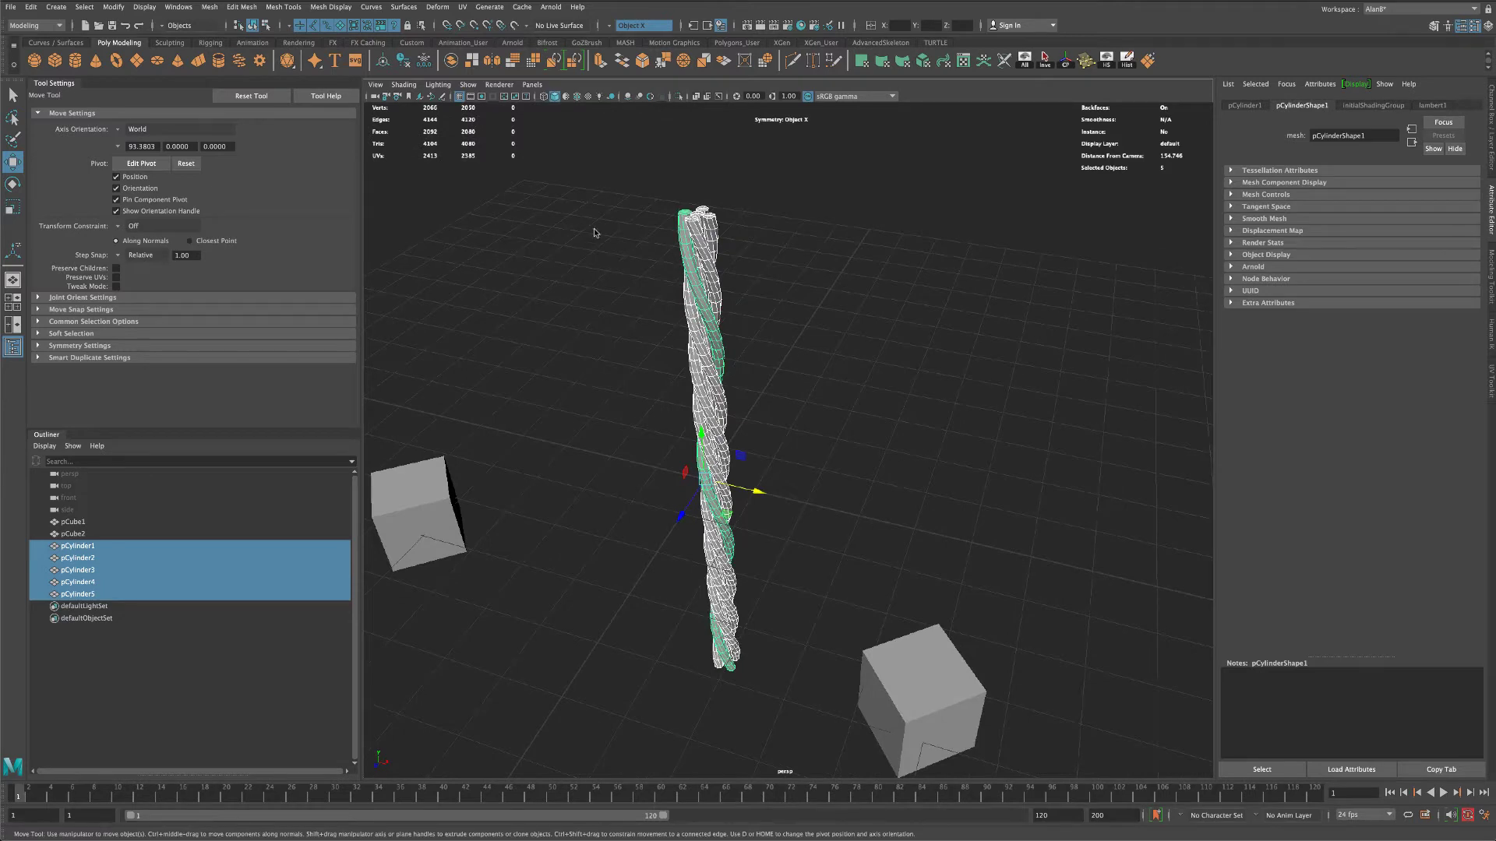
left_click_drag(726, 371, 537, 399)
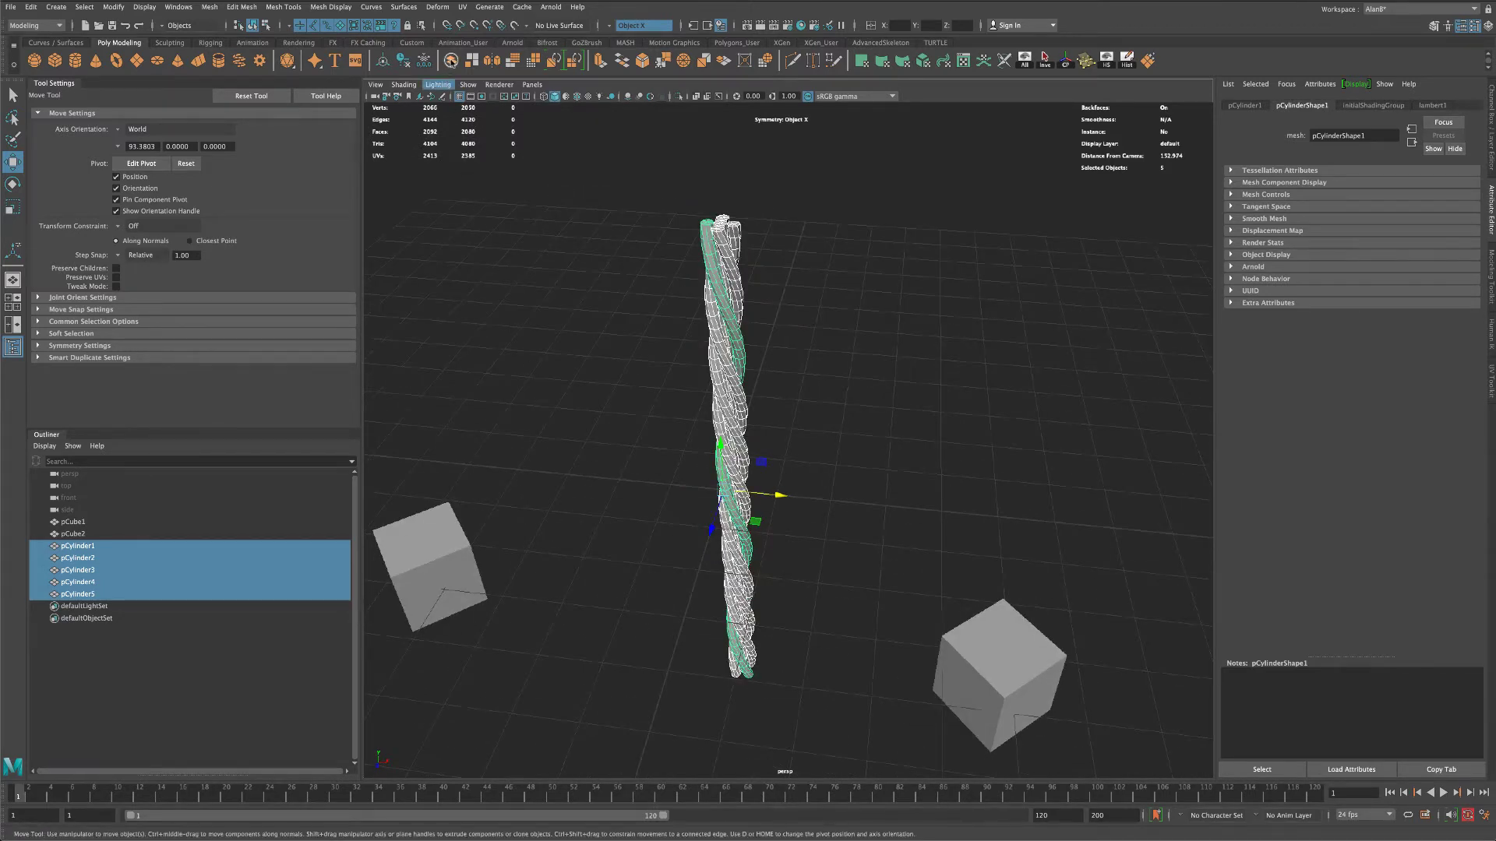
left_click(451, 60)
left_click_drag(561, 335, 582, 458, "alt")
left_click(624, 411)
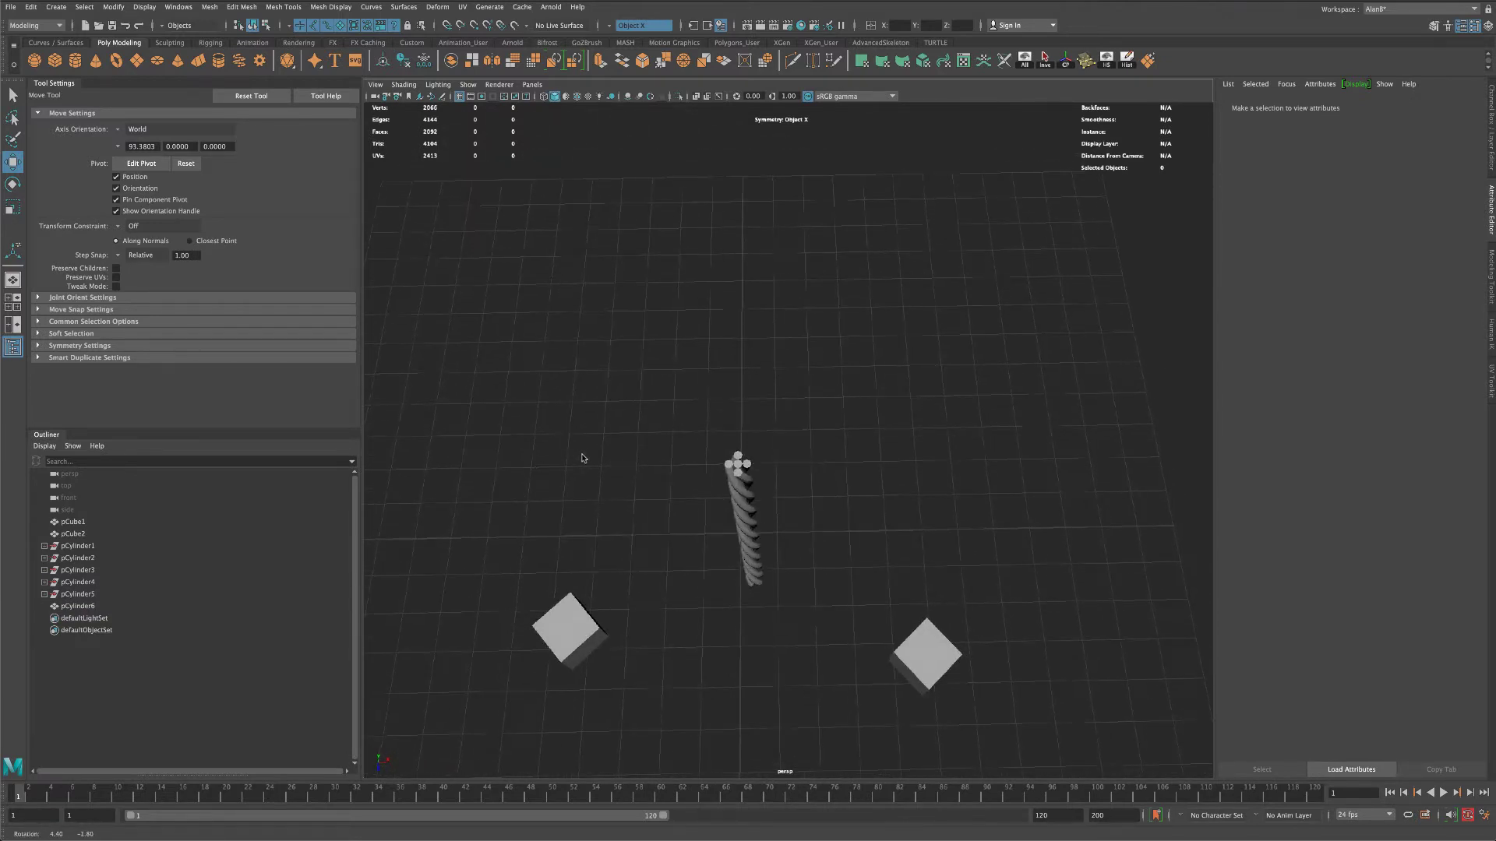
- Draw an EP curve from the left cube arching up over the rope toward the right cube
left_click(71, 44)
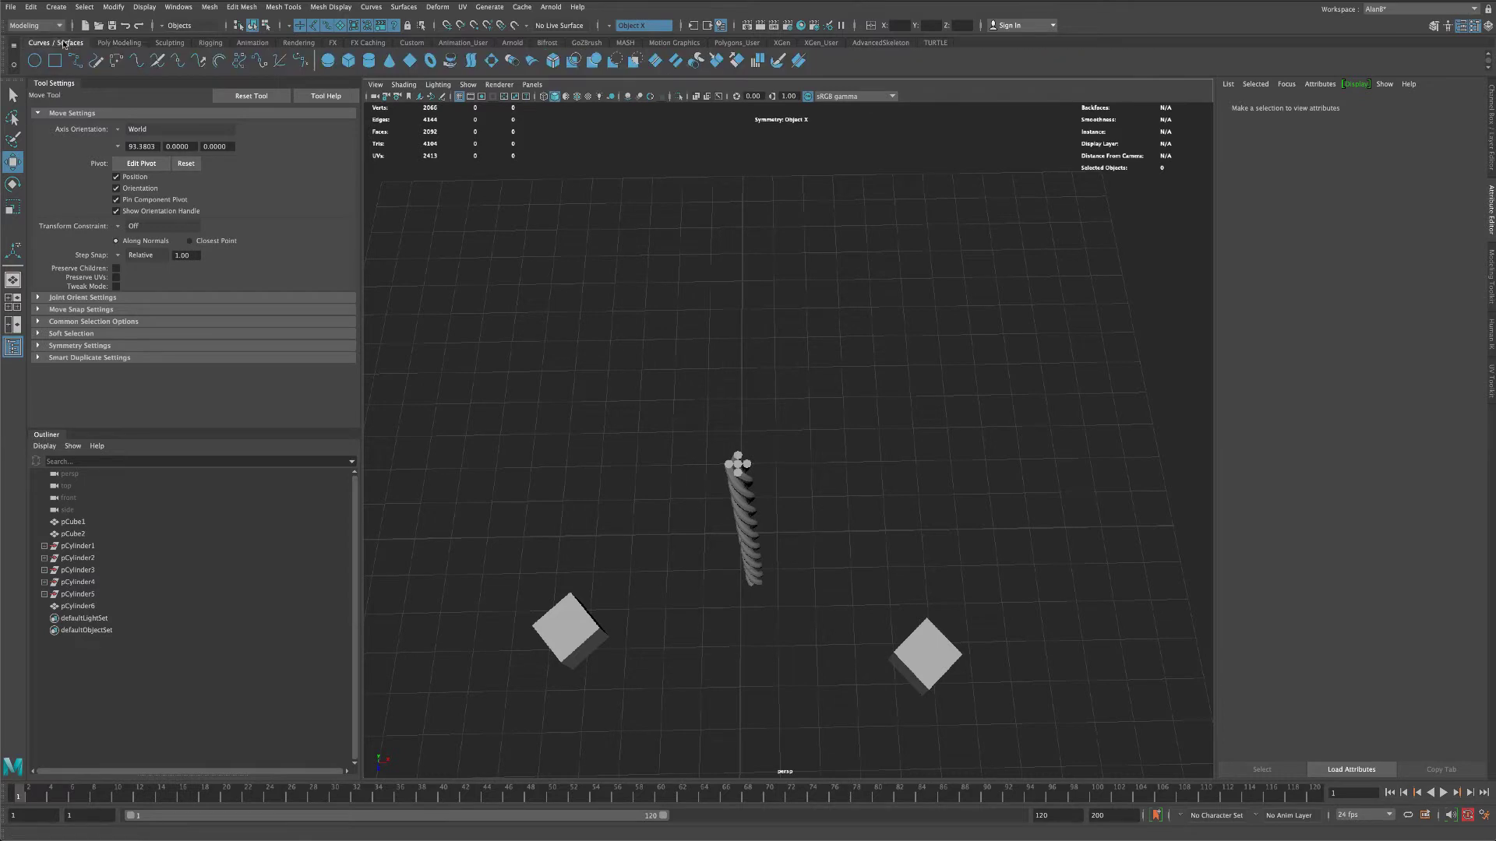
left_click(77, 63)
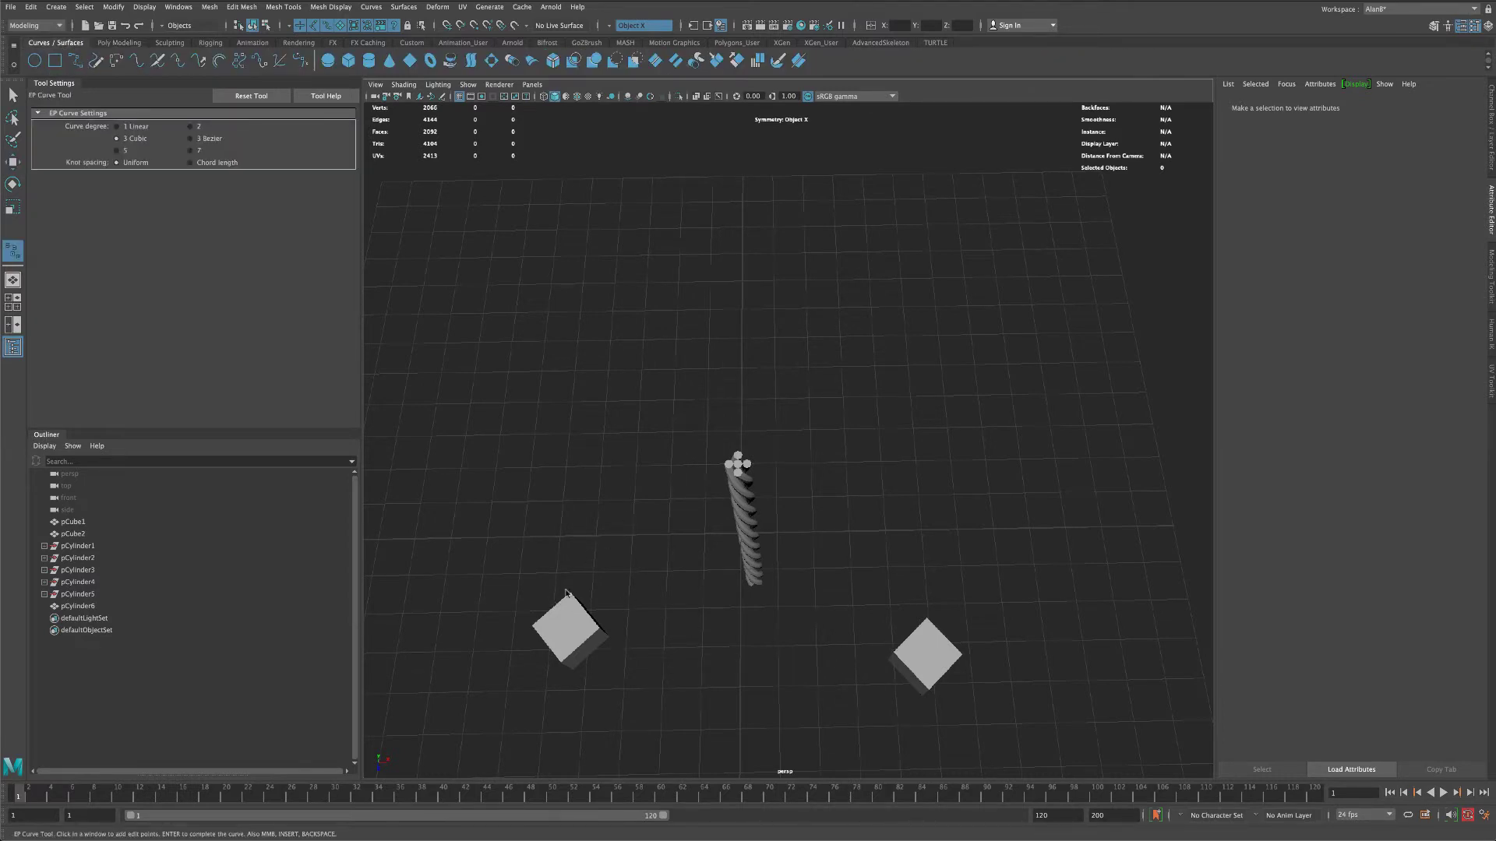
left_click(541, 582)
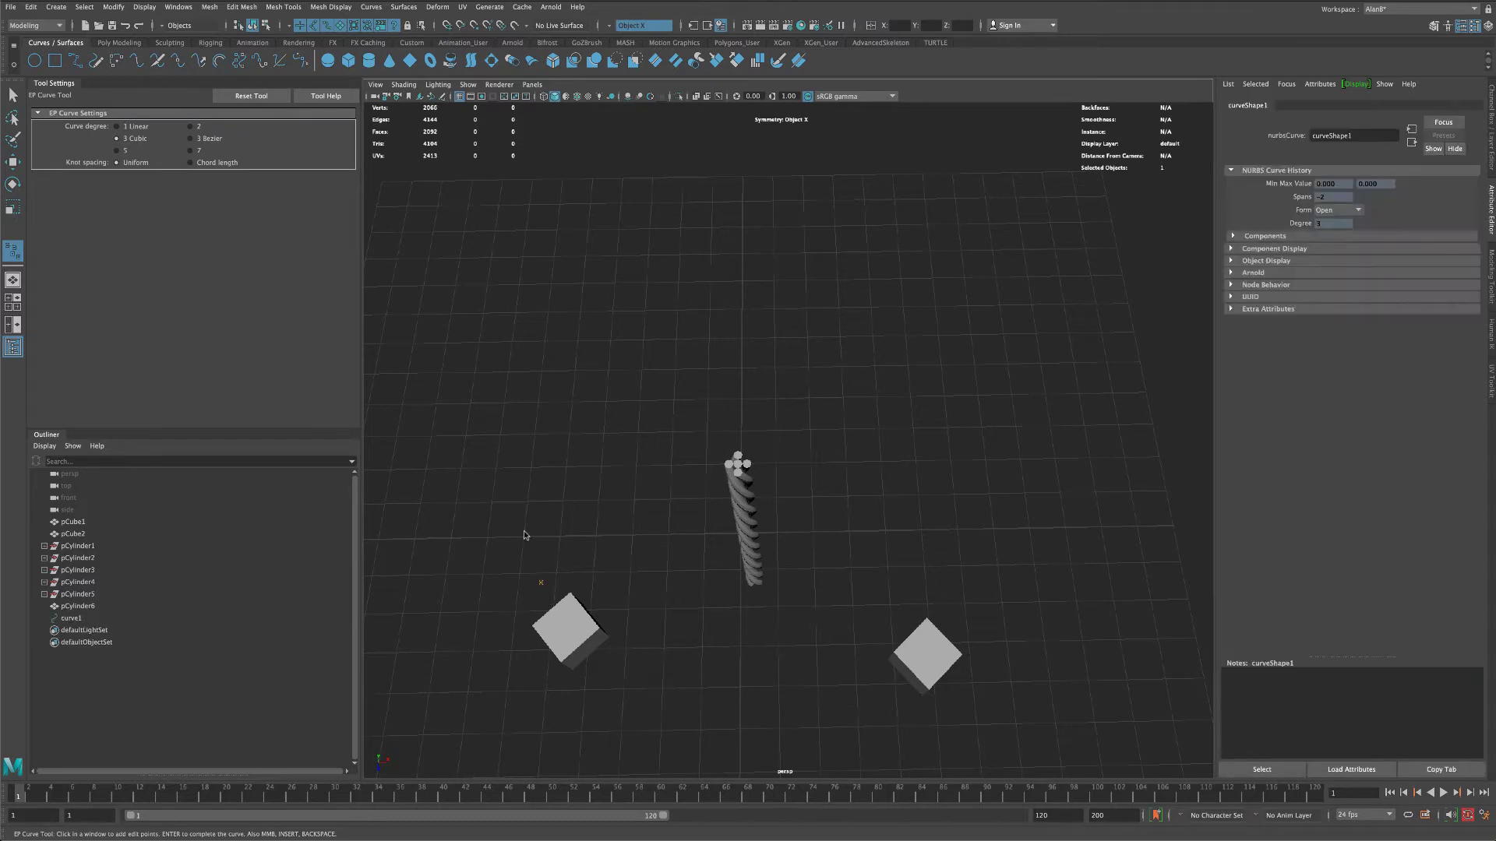
left_click(521, 407)
key("w")
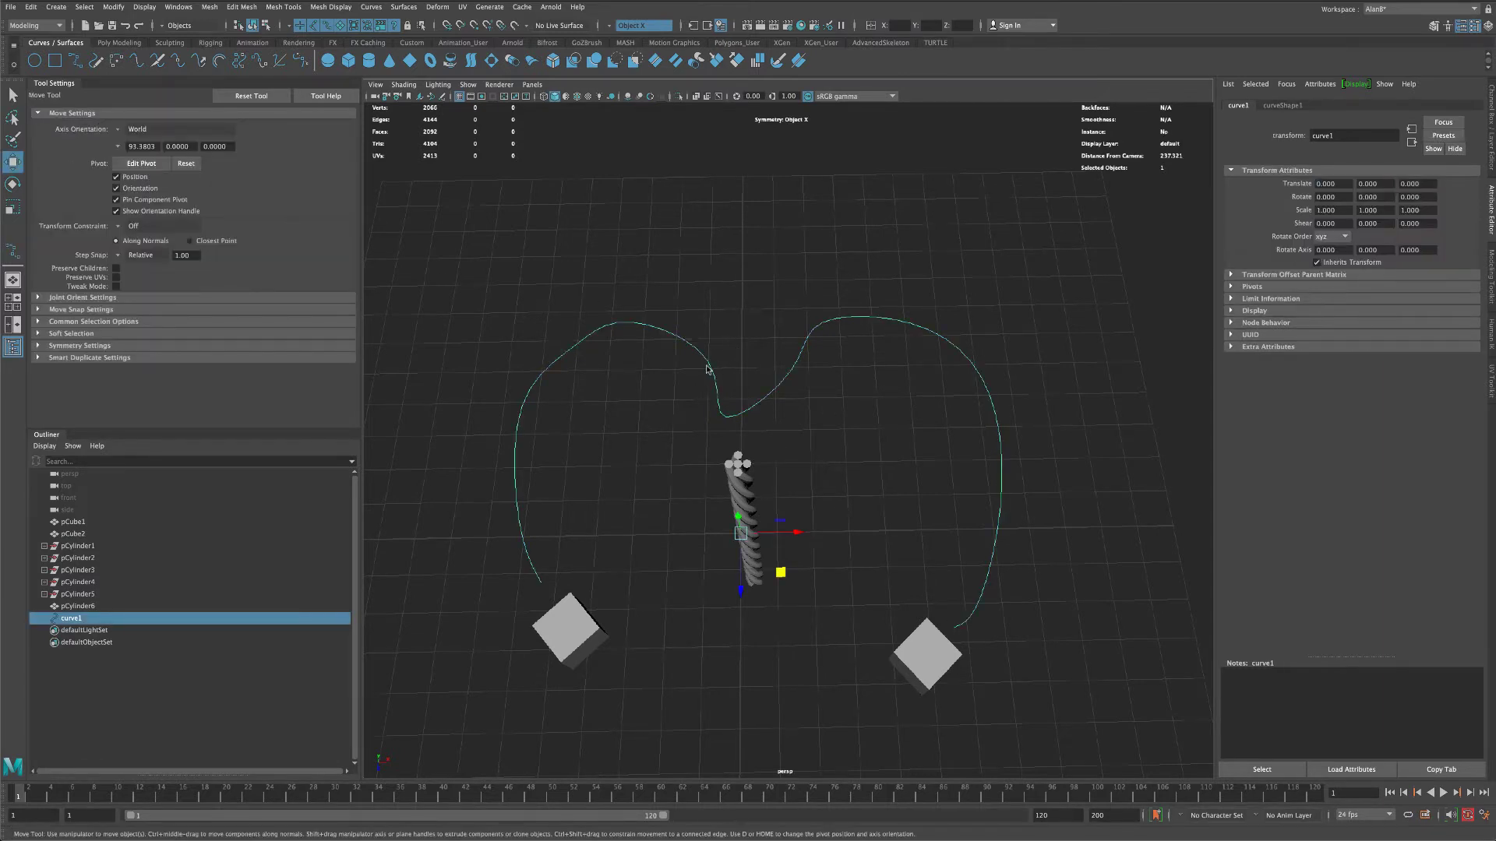
- Move the curve's control vertices to reshape its middle dip, then deselect
right_click_drag(708, 367, 682, 364)
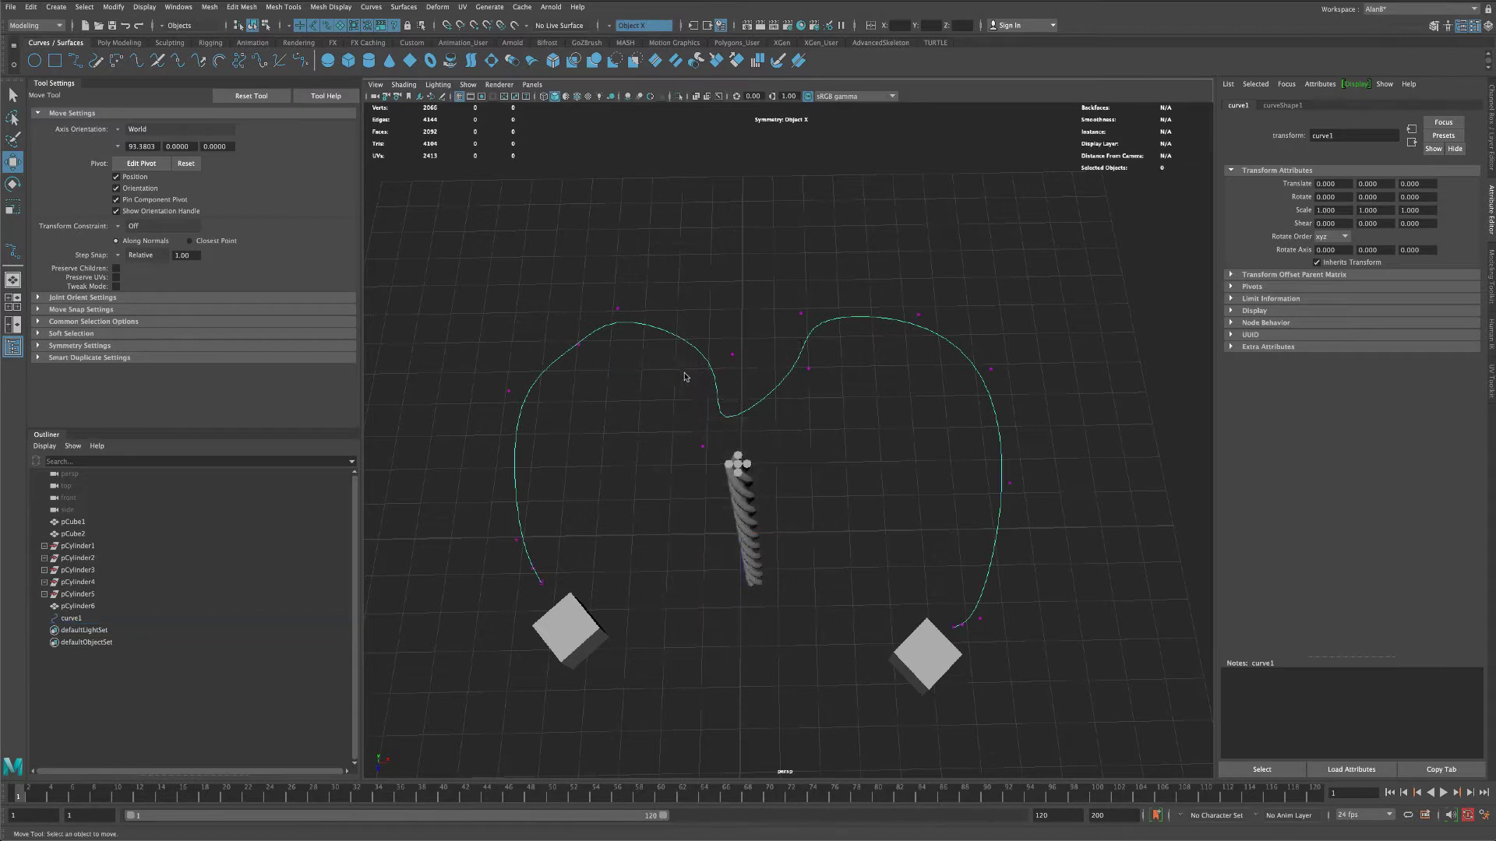
left_click(733, 355)
left_click_drag(732, 355, 875, 418)
left_click(811, 386)
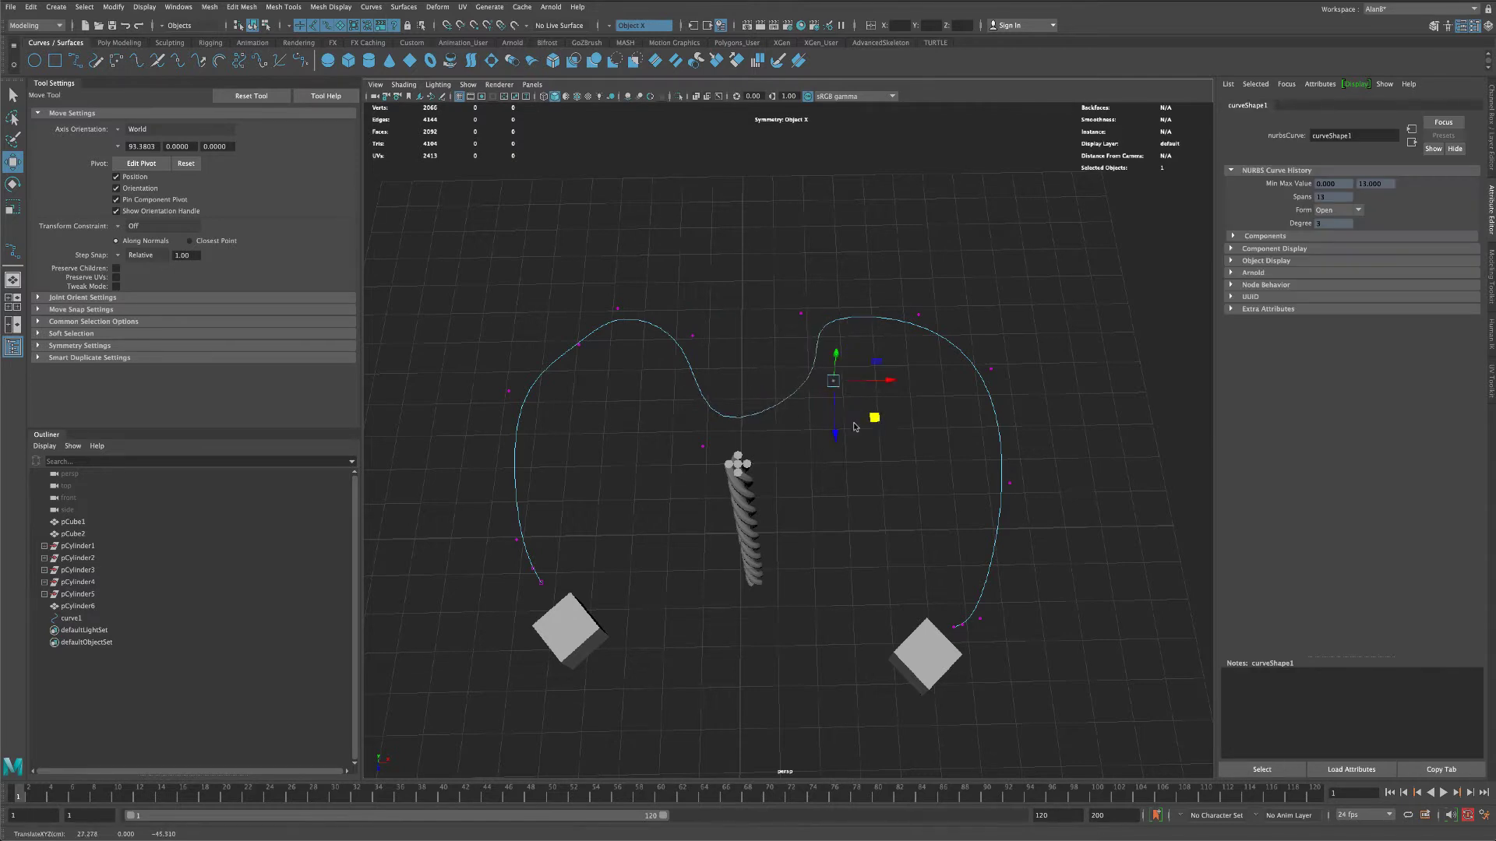
left_click_drag(678, 435, 712, 460)
middle_click_drag(738, 485, 711, 470)
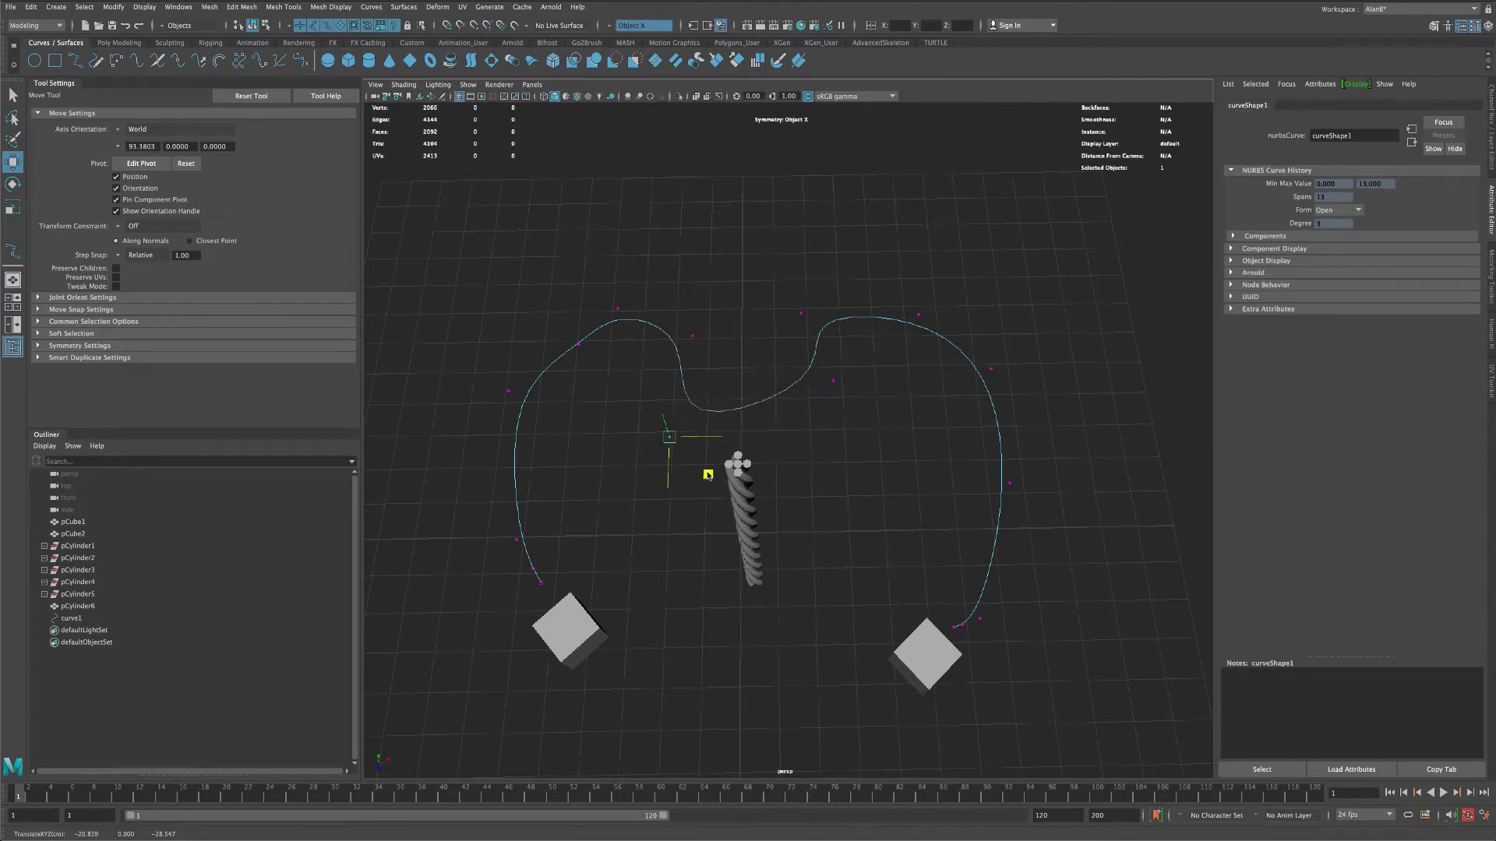
key("q")
left_click(635, 445)
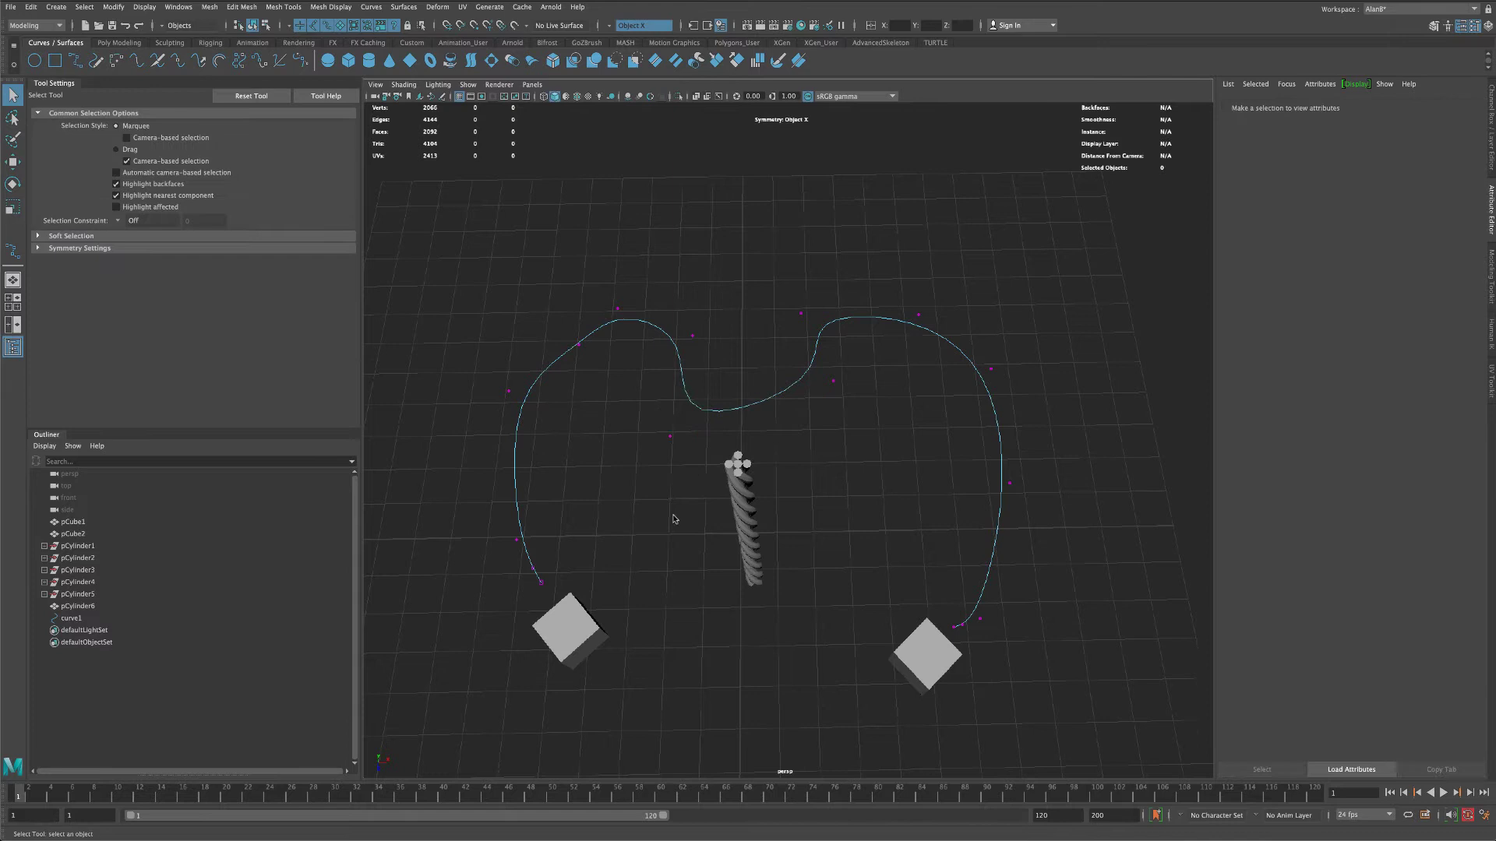
left_click_drag(676, 516, 667, 507, "alt")
right_click_drag(807, 395, 840, 365)
- Select the rope plus curve1 and switch to the Animation menu set
left_click(737, 470)
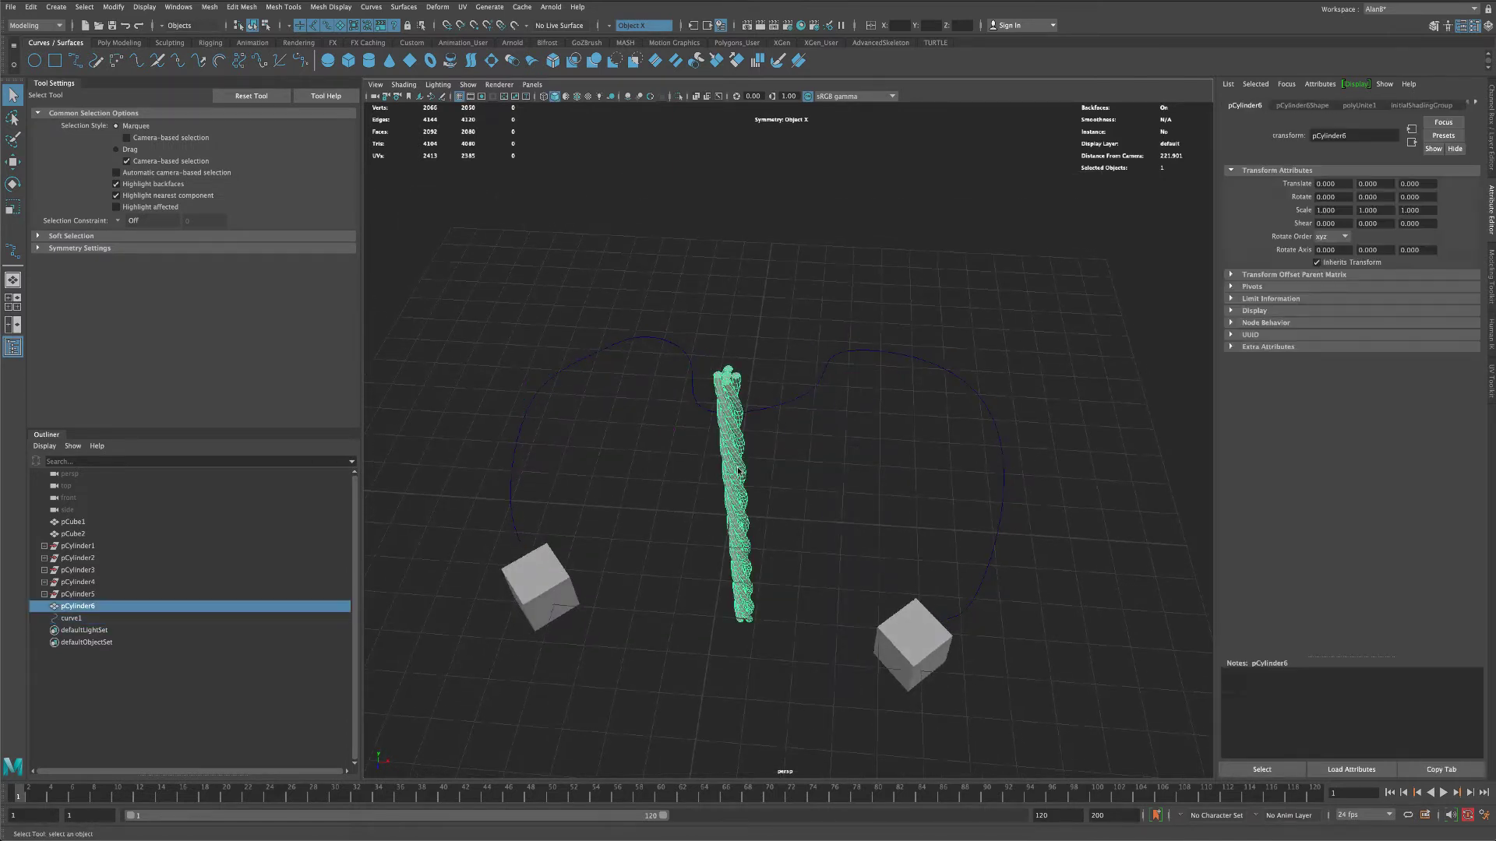
left_click_drag(771, 479, 793, 490, "alt")
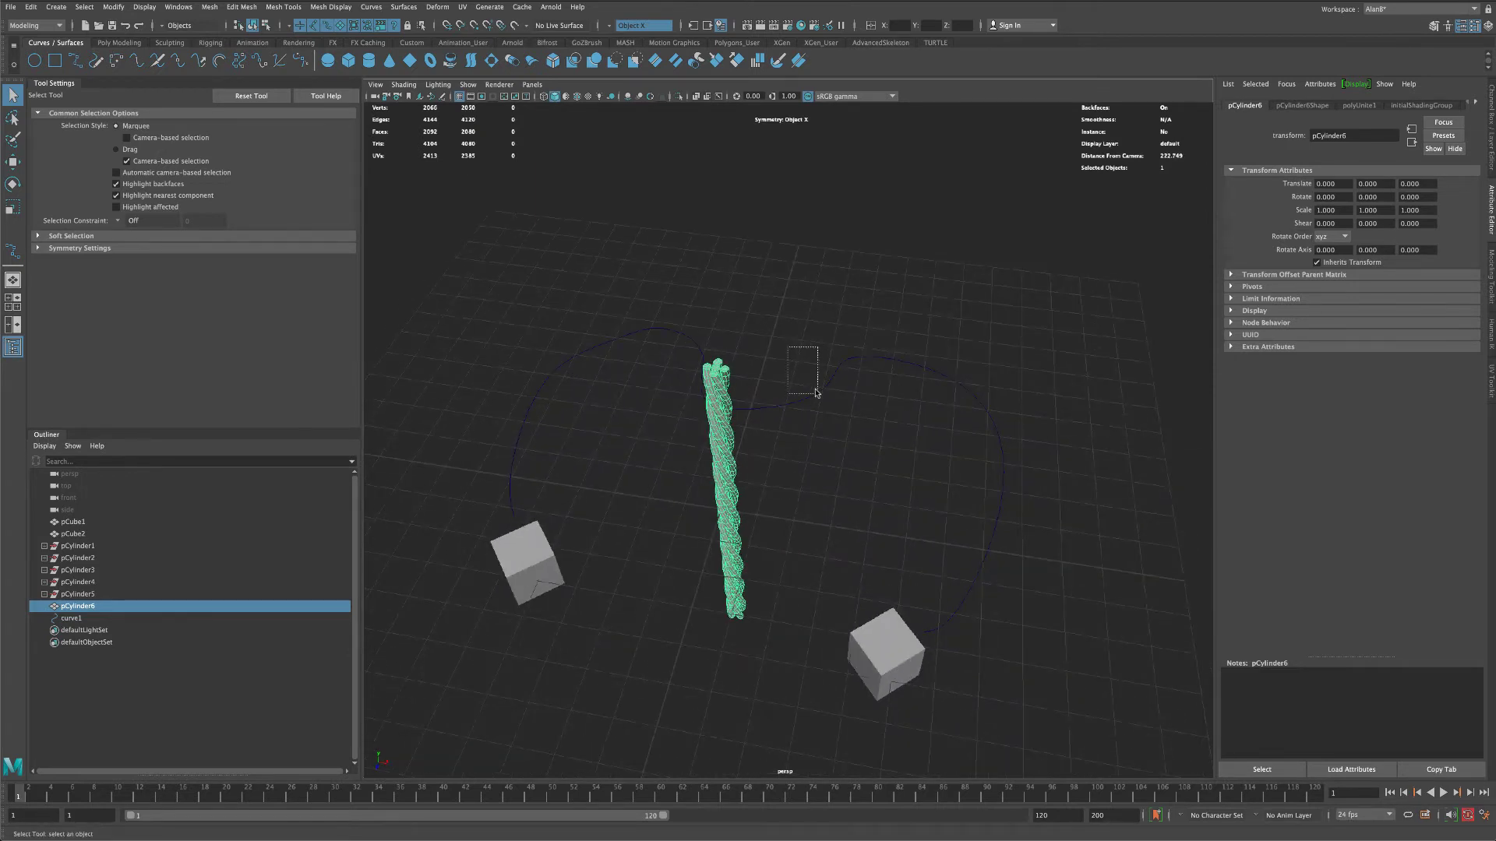
left_click_drag(816, 393, 849, 438, "shift")
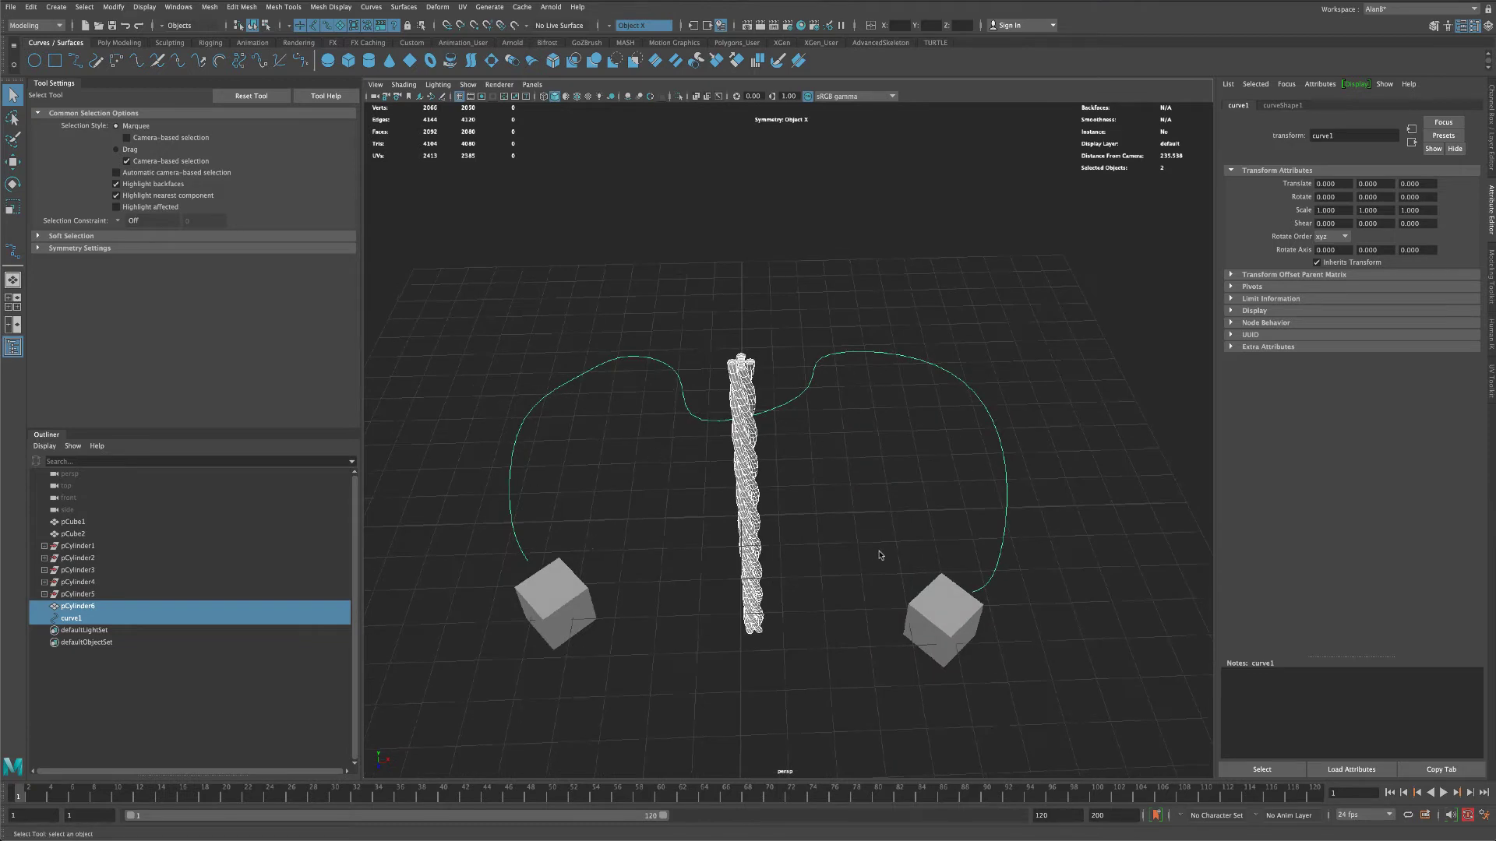
left_click_drag(880, 555, 853, 554, "alt")
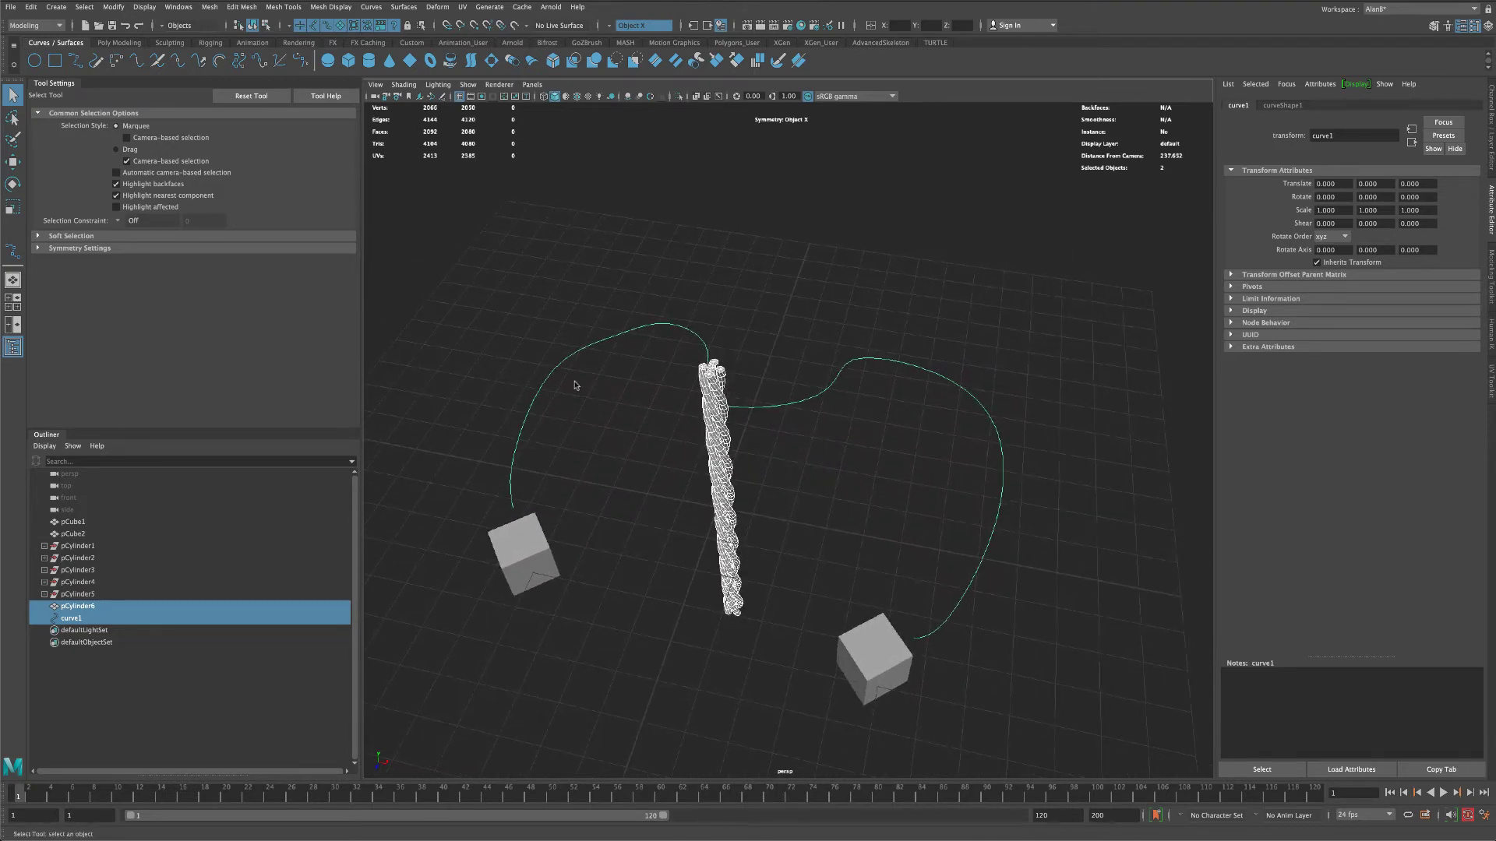
left_click(56, 26)
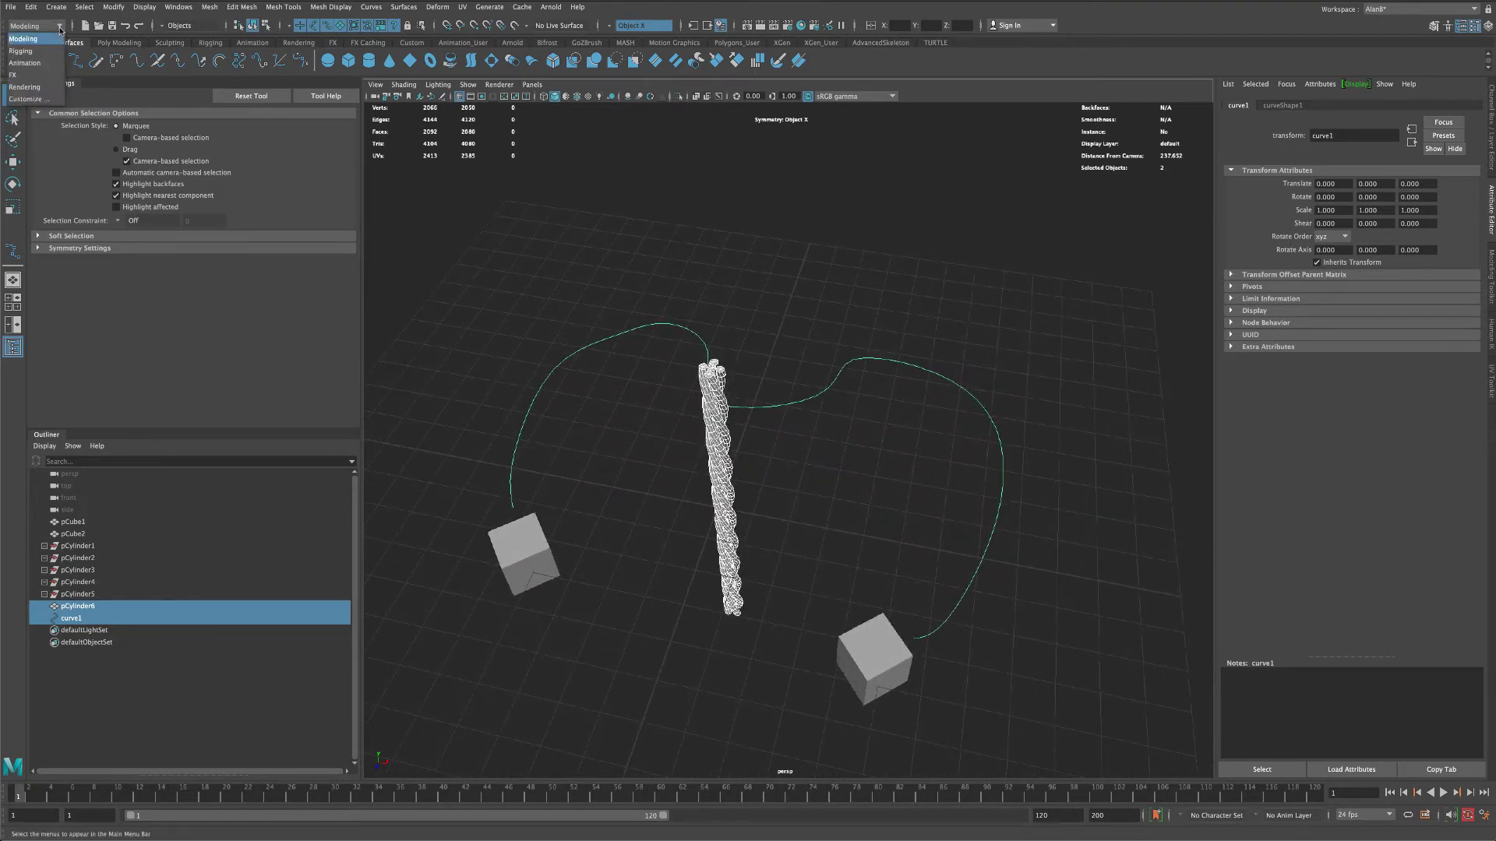
left_click(42, 67)
left_click(335, 9)
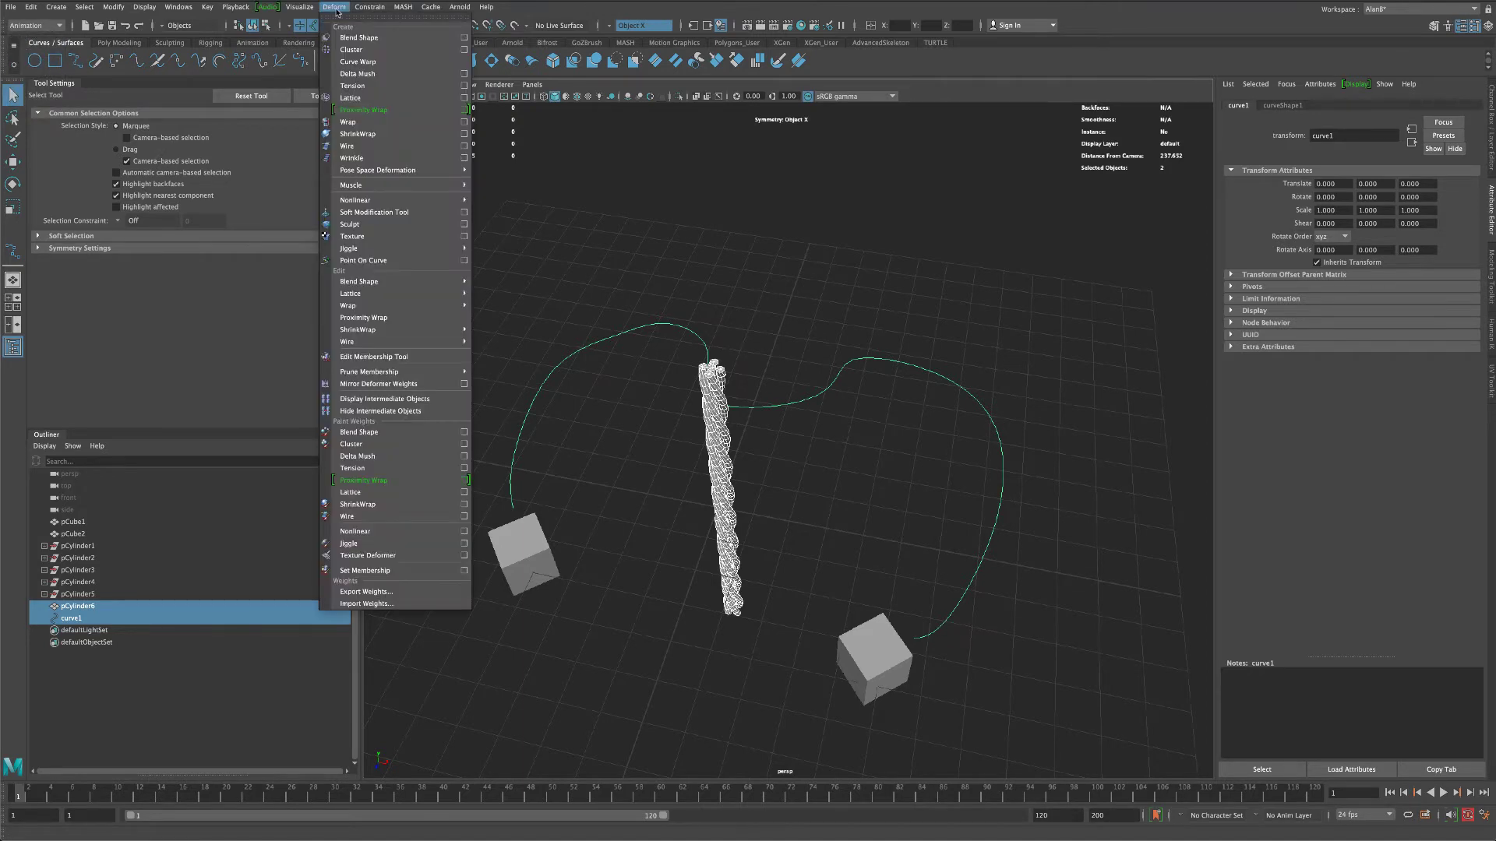
- Apply Curve Warp to the rope and uncheck Keep Length so it spans the whole curve
left_click(413, 62)
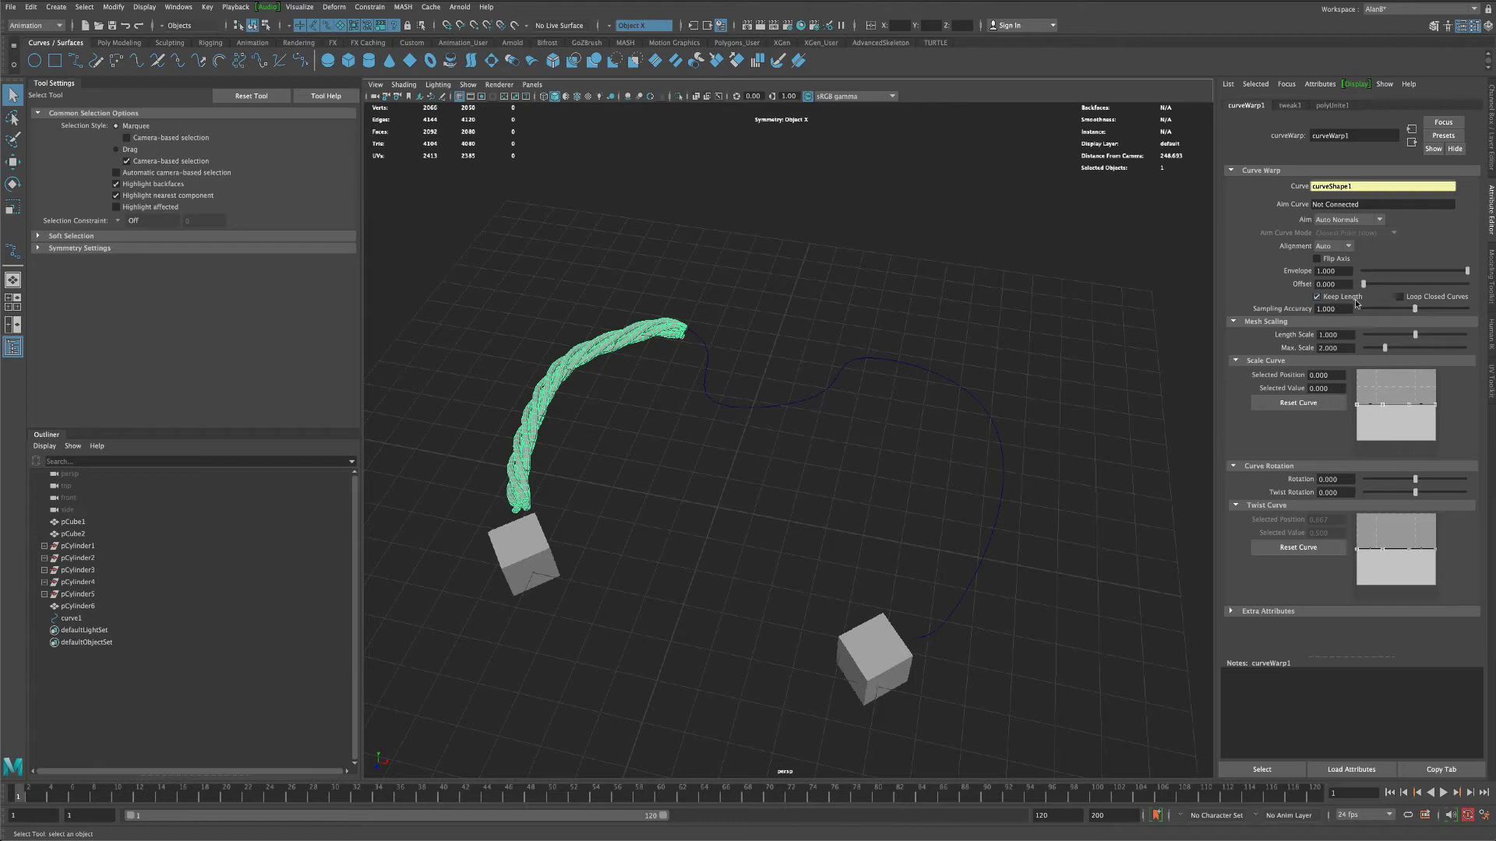
left_click(1317, 298)
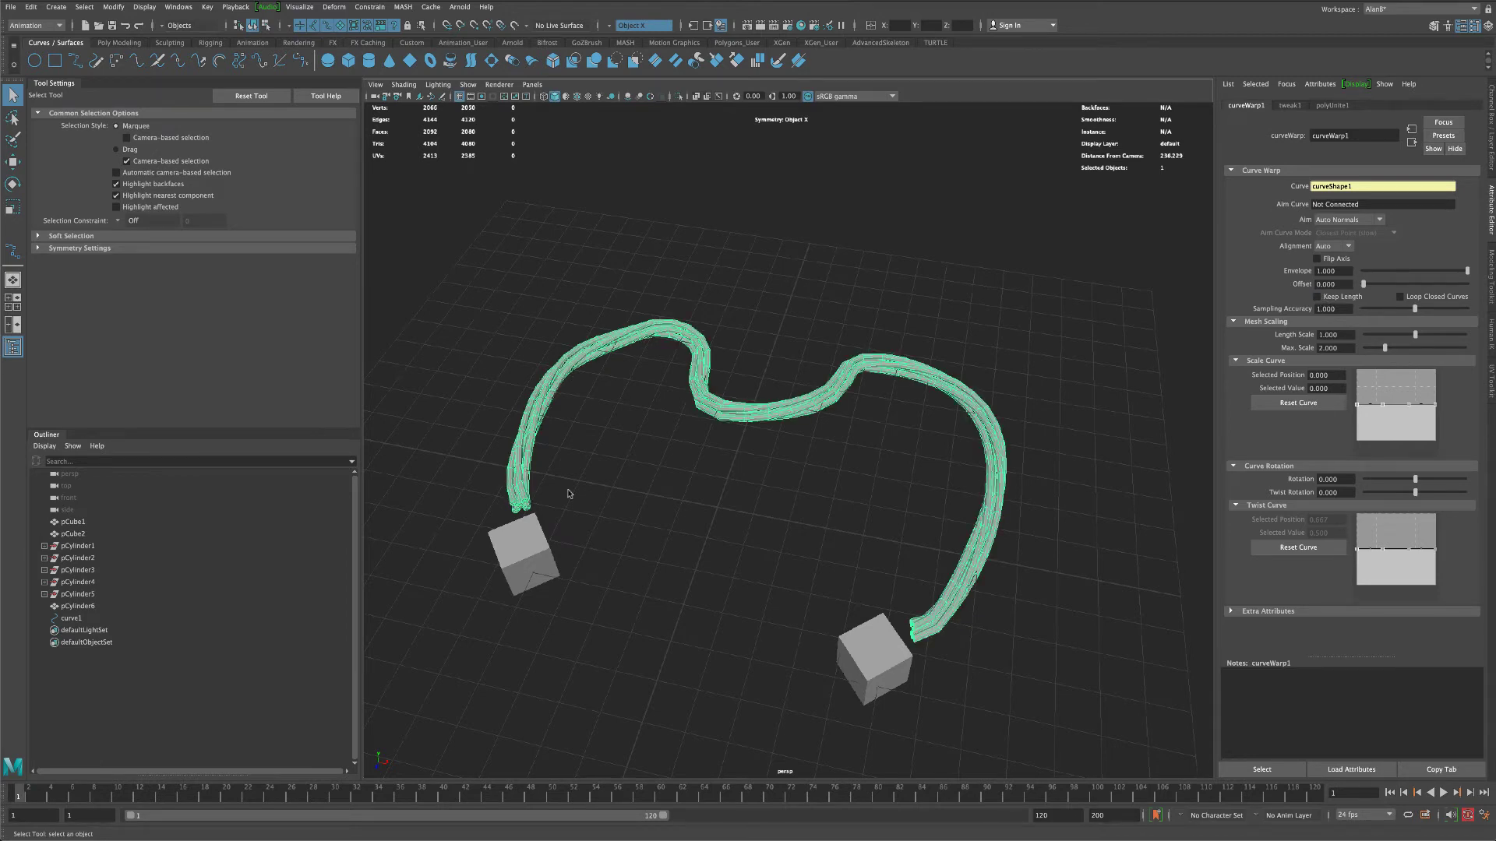
left_click_drag(578, 522, 627, 545, "alt")
left_click_drag(734, 434, 894, 557, "alt")
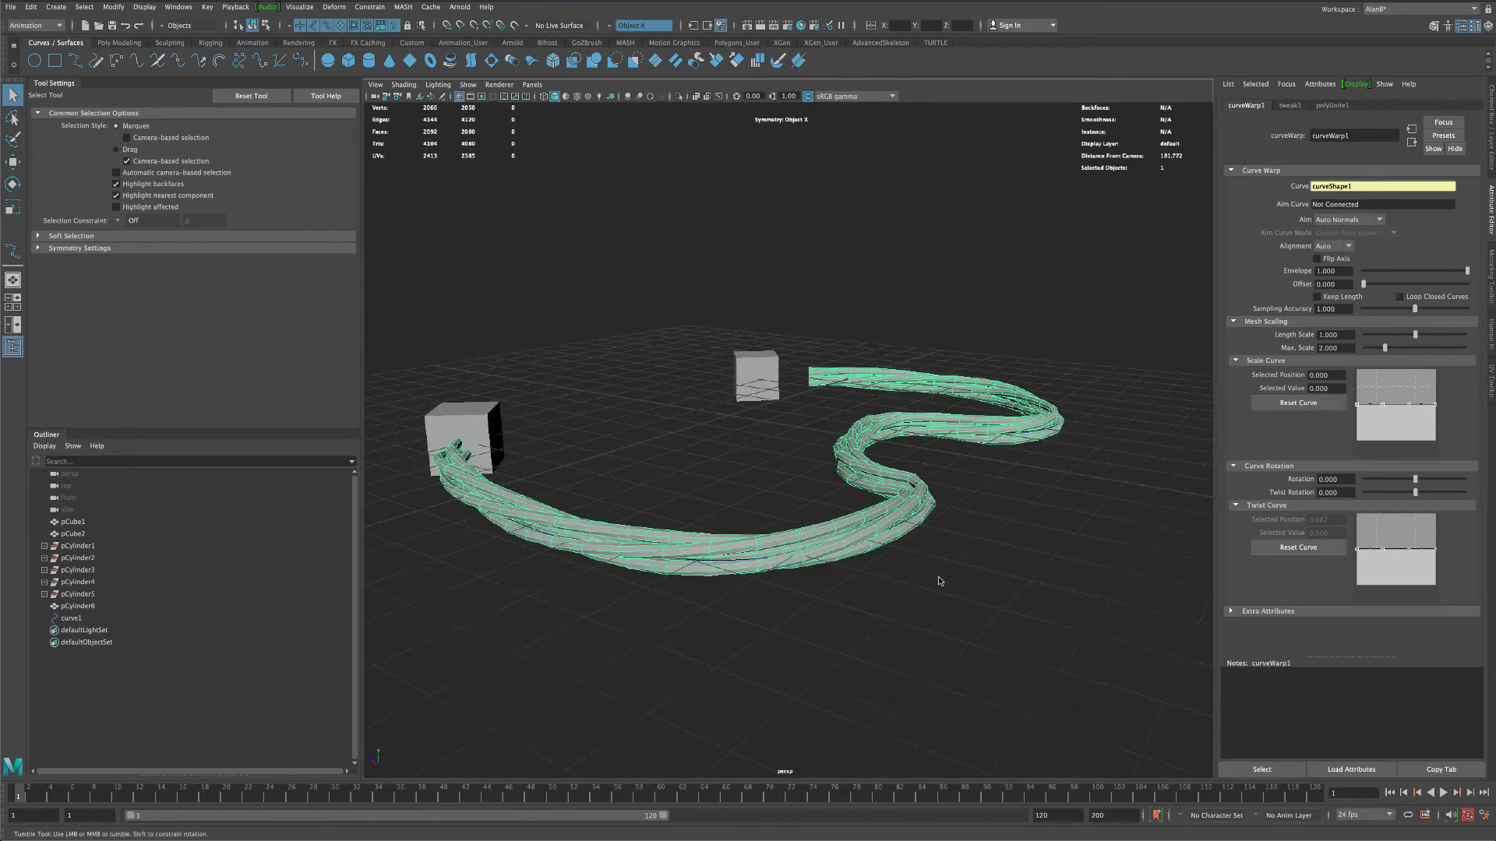
mouse_move(939, 581)
left_mouse_down("alt")
mouse_move(880, 578)
mouse_move(913, 579)
left_mouse_up("alt")
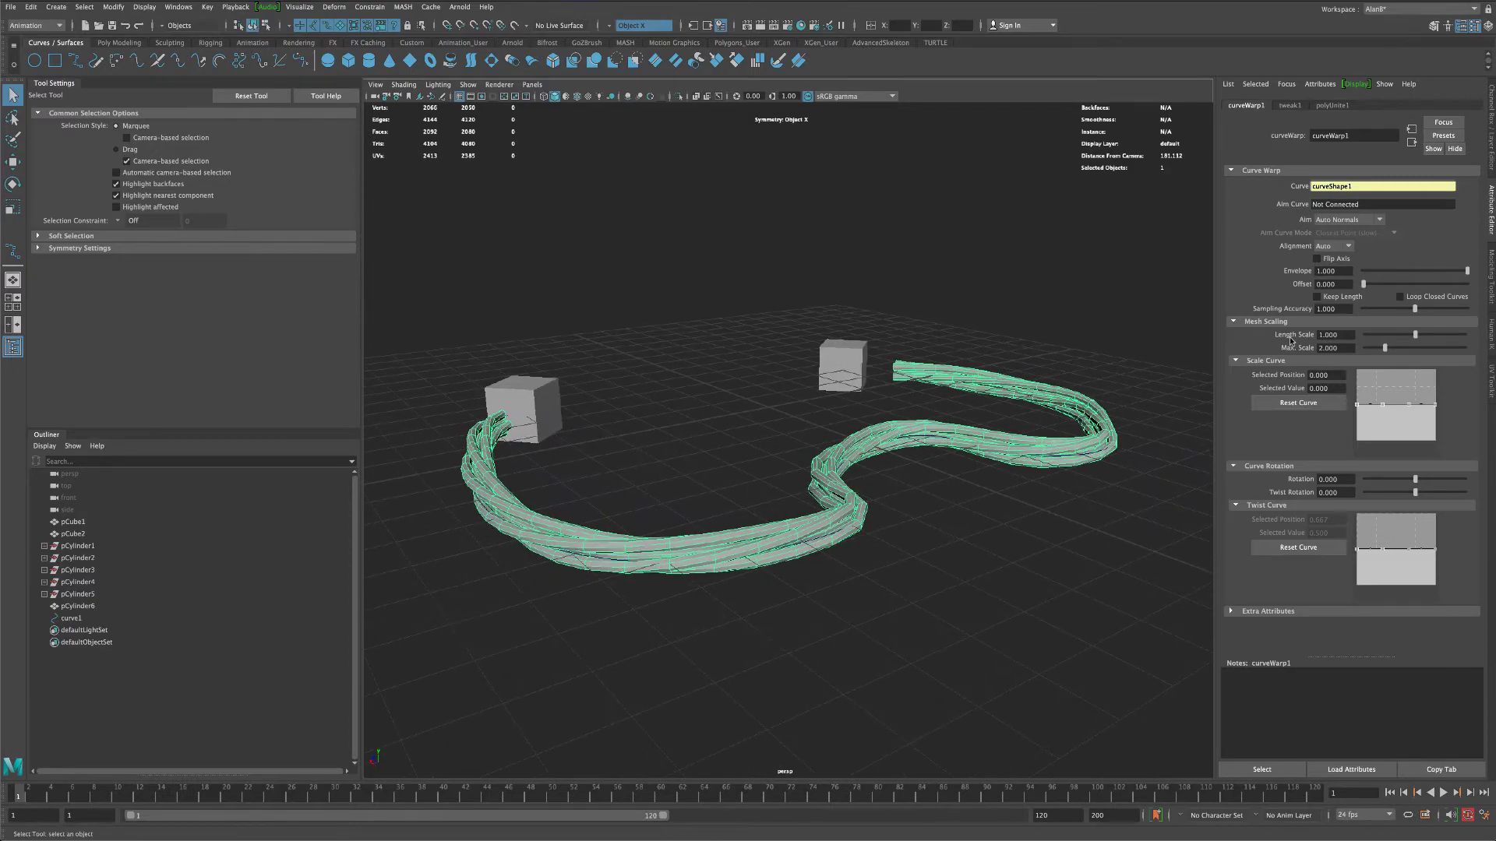
left_click_drag(1153, 494, 849, 586, "alt")
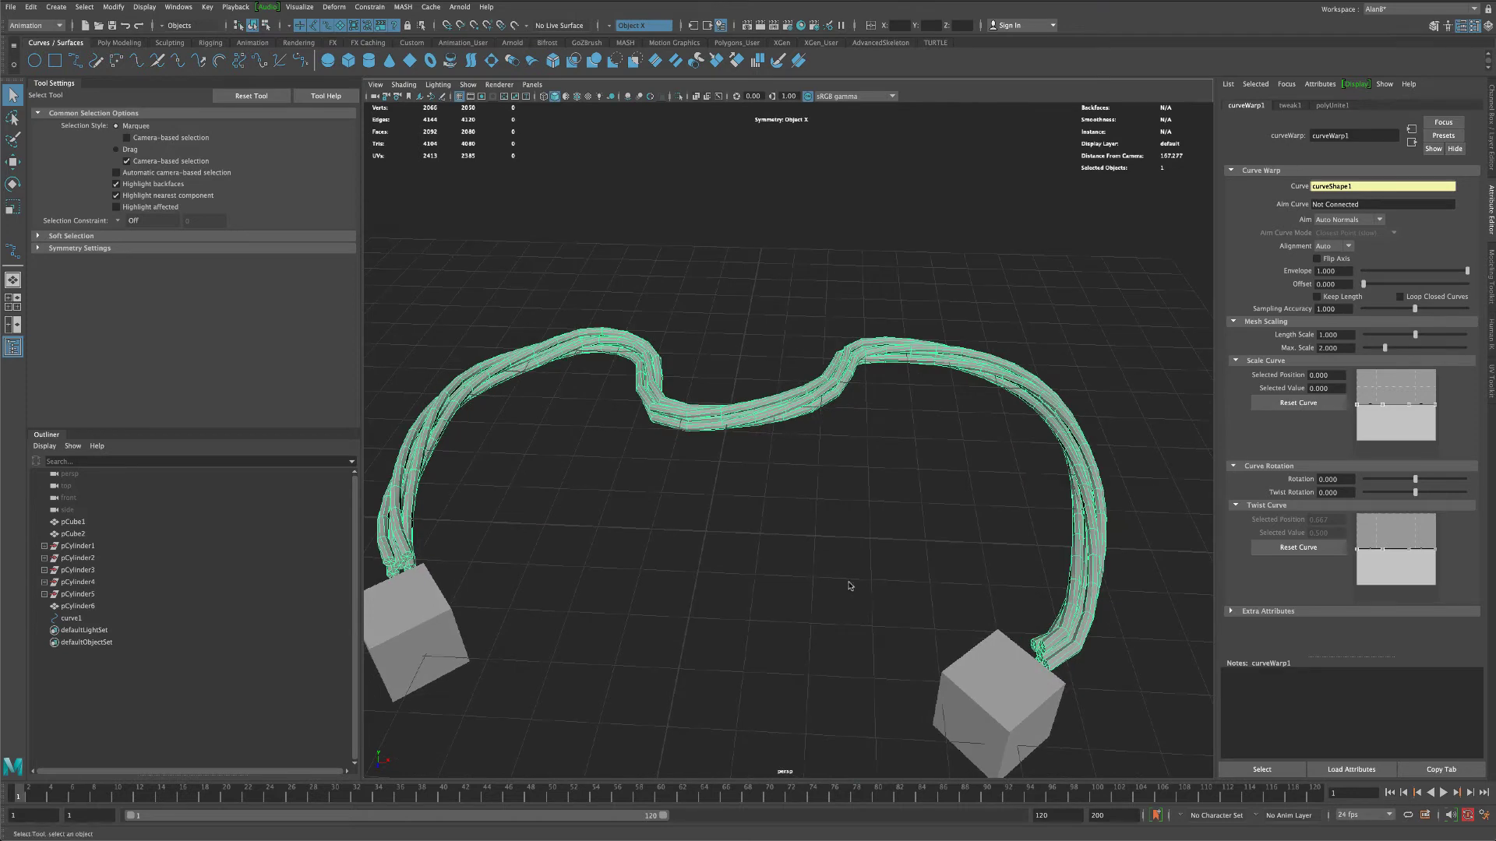
- From the Modeling menu set, smooth the cord mesh with 1 division level, then deselect
left_click(61, 29)
left_click(61, 41)
left_click(218, 7)
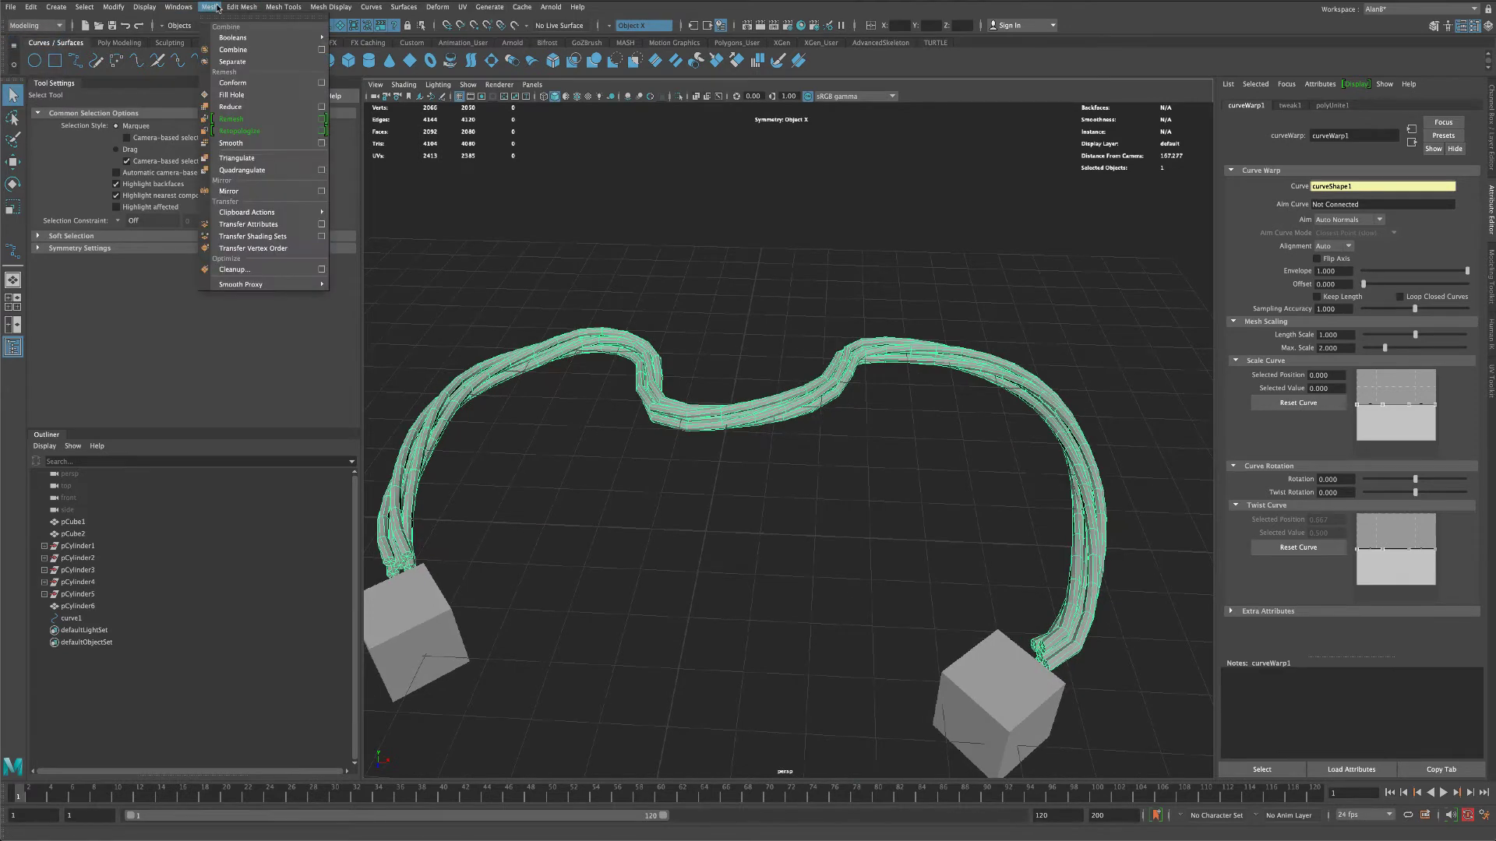
left_click(236, 143)
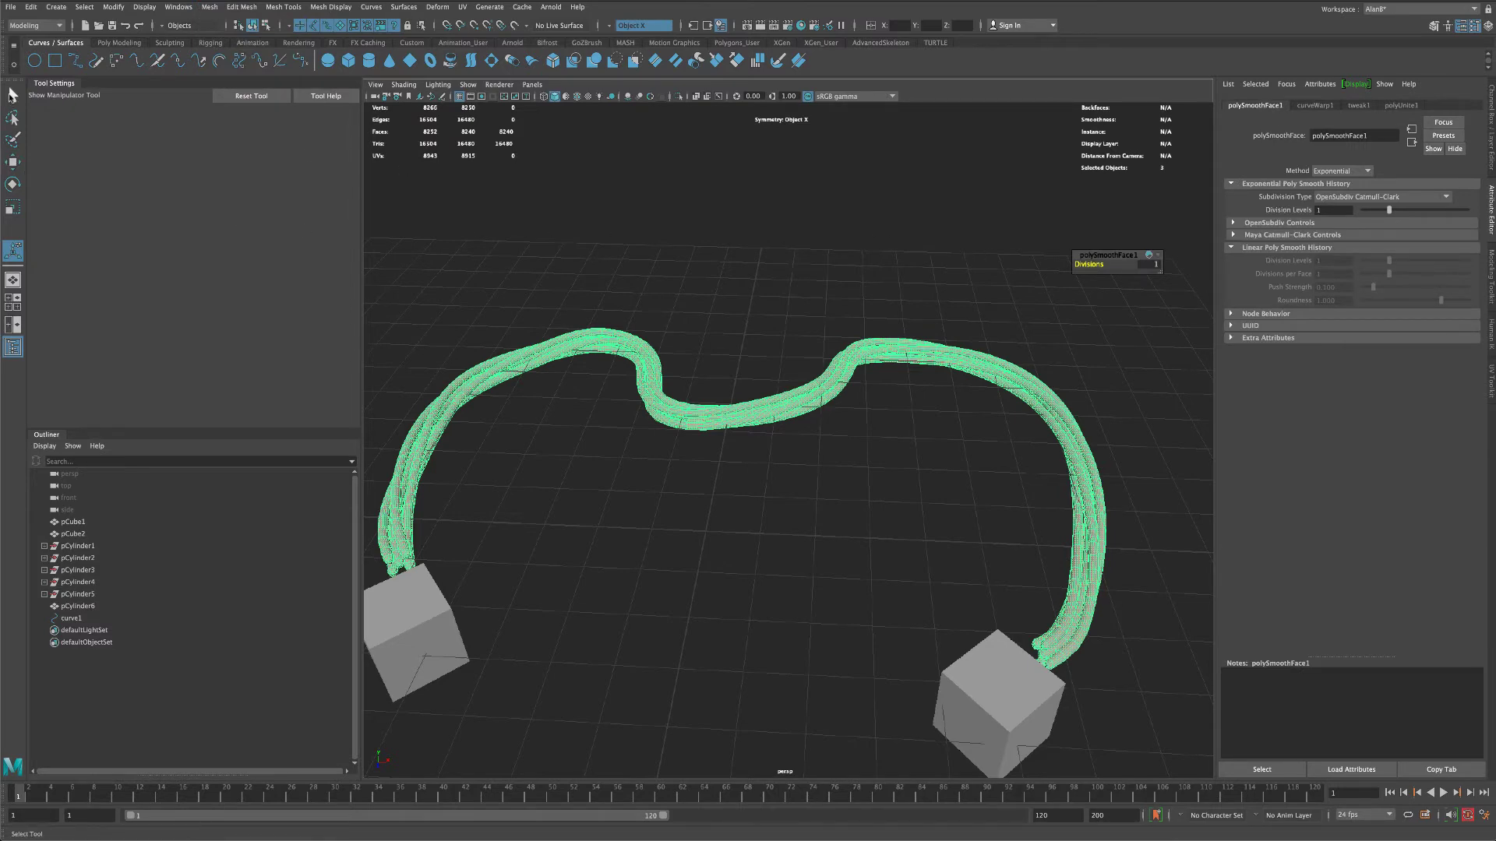
left_click(12, 94)
left_click_drag(818, 525, 765, 602, "alt")
left_click(818, 527)
- Put pCylinder6 alone into a new display layer, layer1, set to template
key("w")
mouse_move(463, 499)
left_mouse_down("alt")
mouse_move(610, 561)
mouse_move(448, 475)
left_mouse_up("alt")
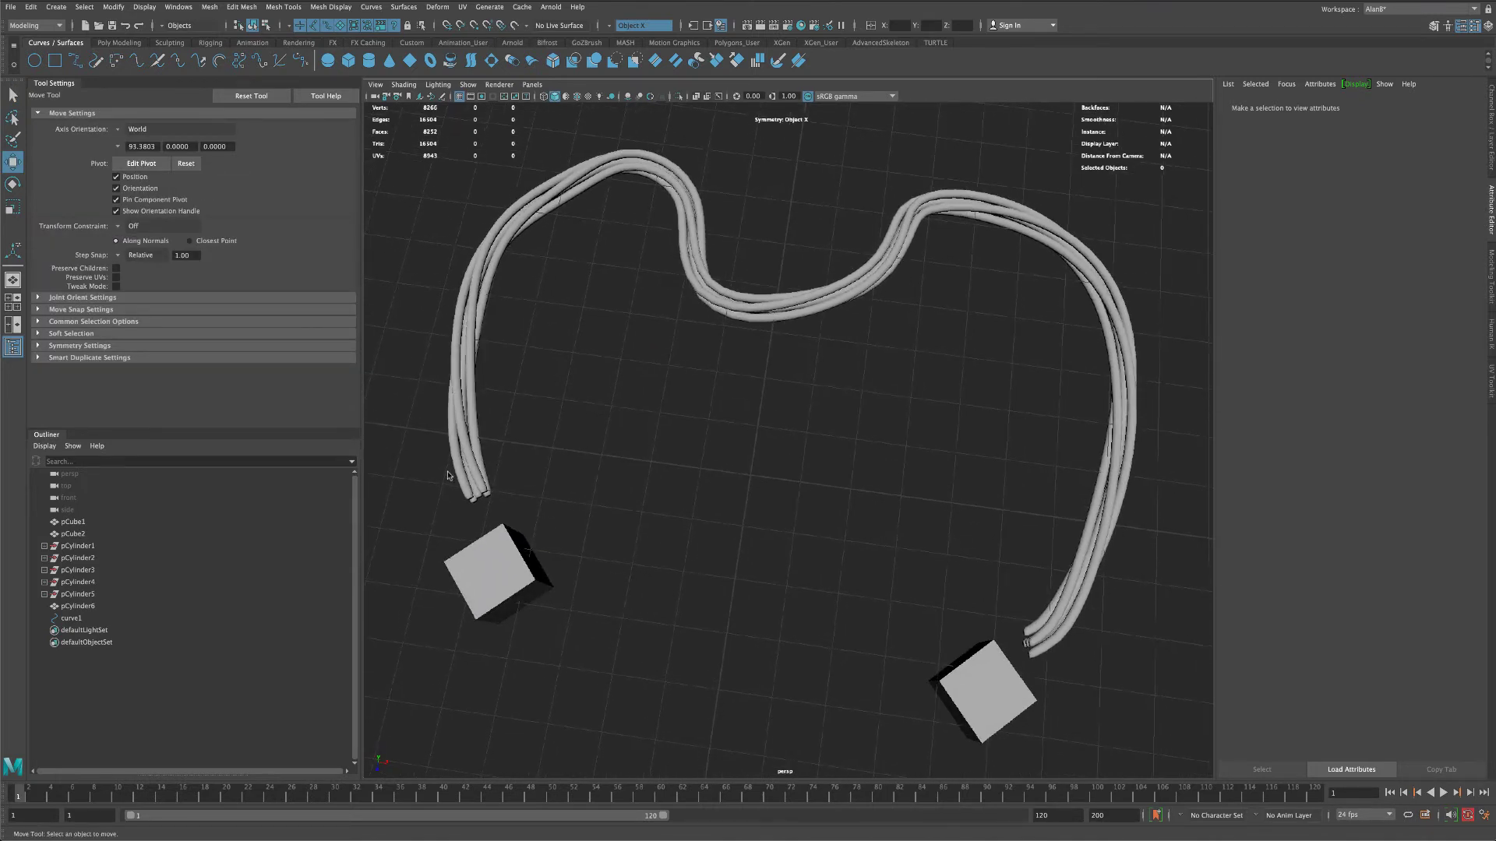
left_click_drag(639, 489, 534, 549, "alt")
left_click_drag(824, 615, 820, 601, "alt")
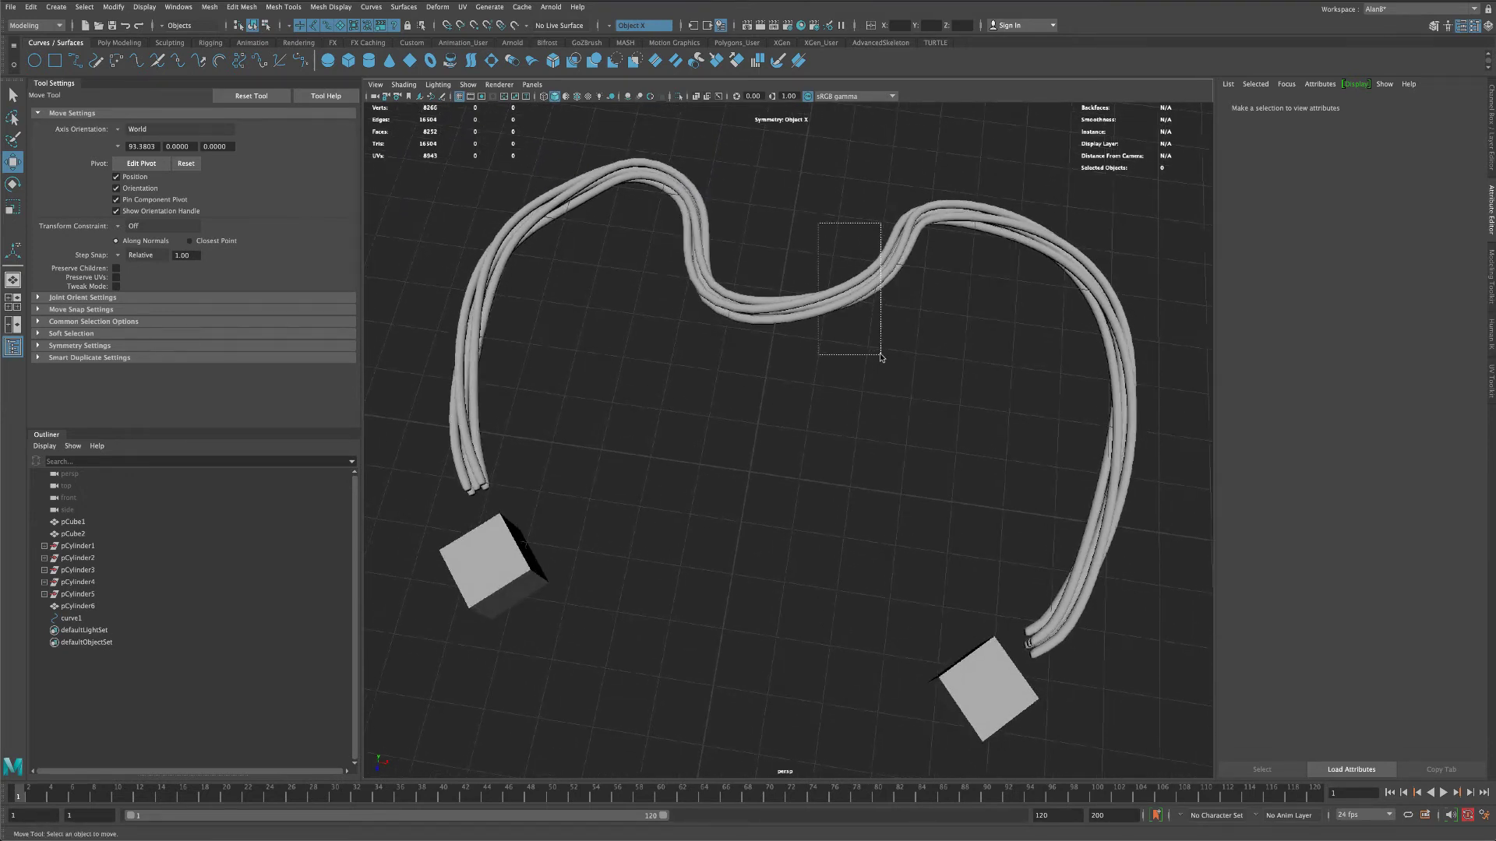
left_click_drag(881, 357, 881, 357)
left_click(70, 619, "ctrl")
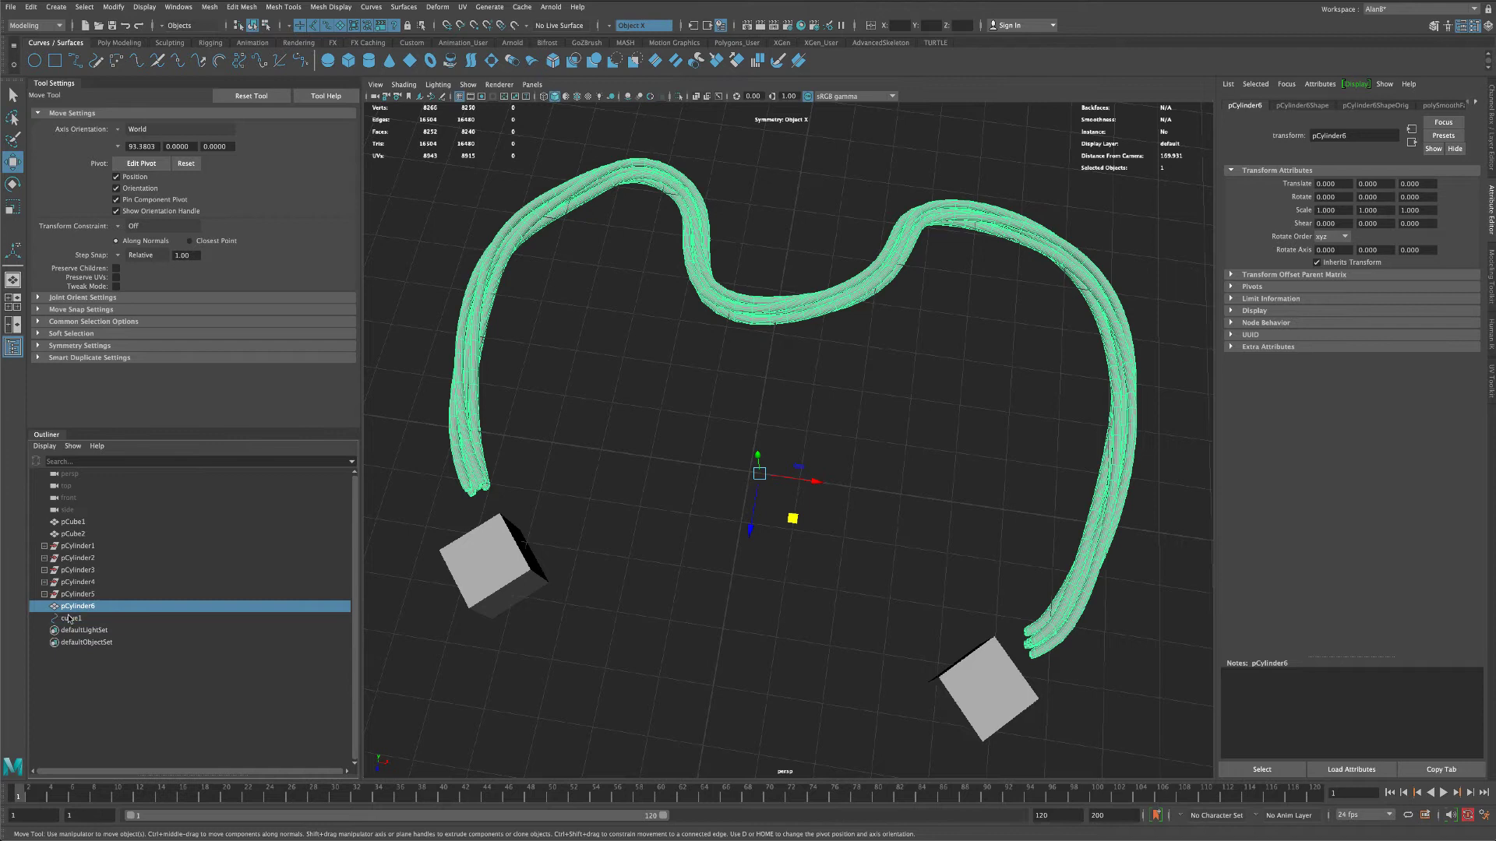
left_click(1491, 142)
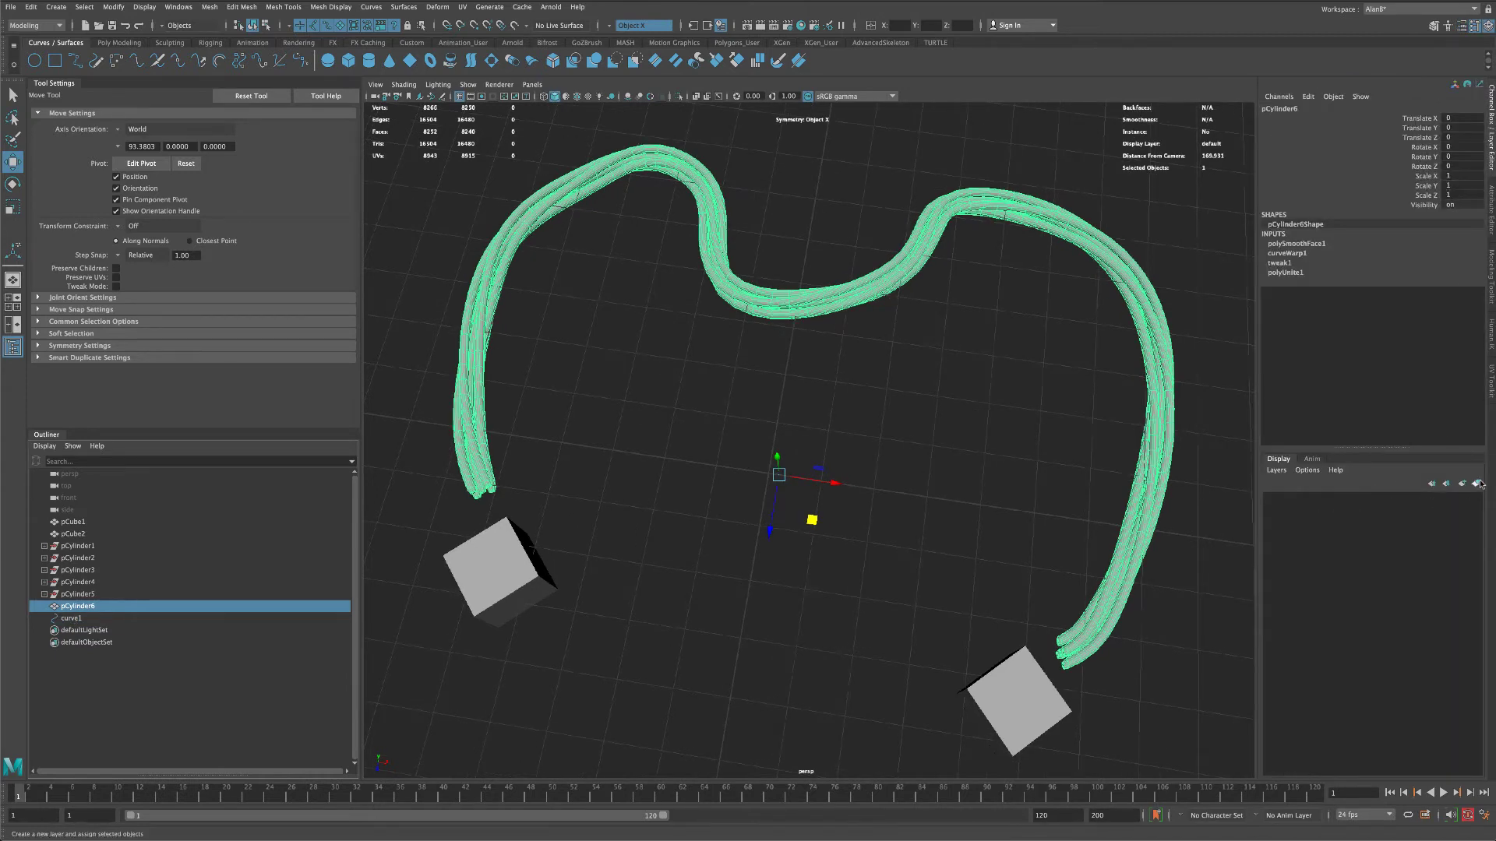
left_click(1297, 499)
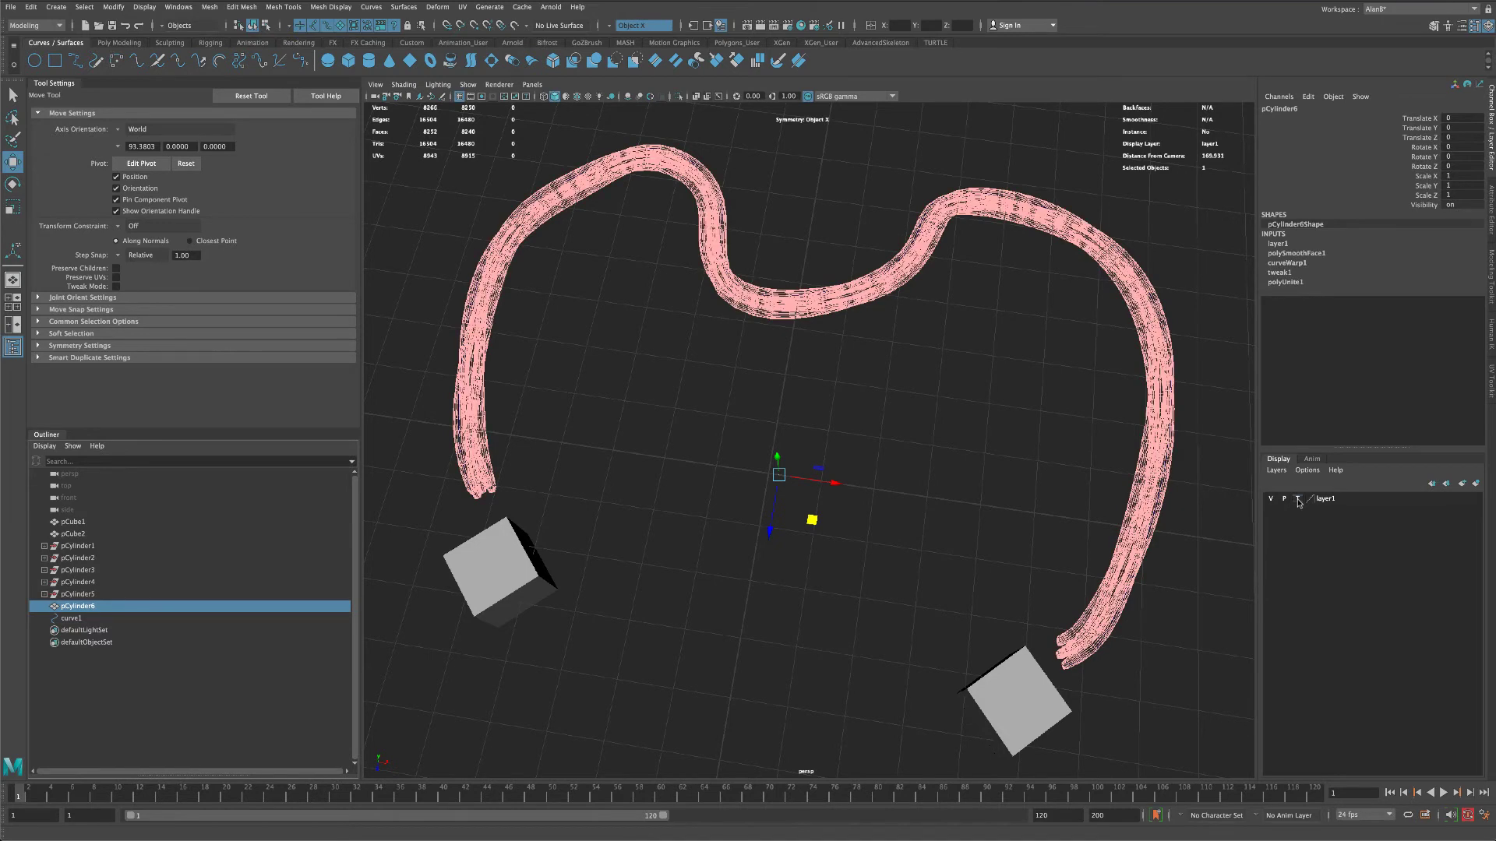
left_click(883, 568)
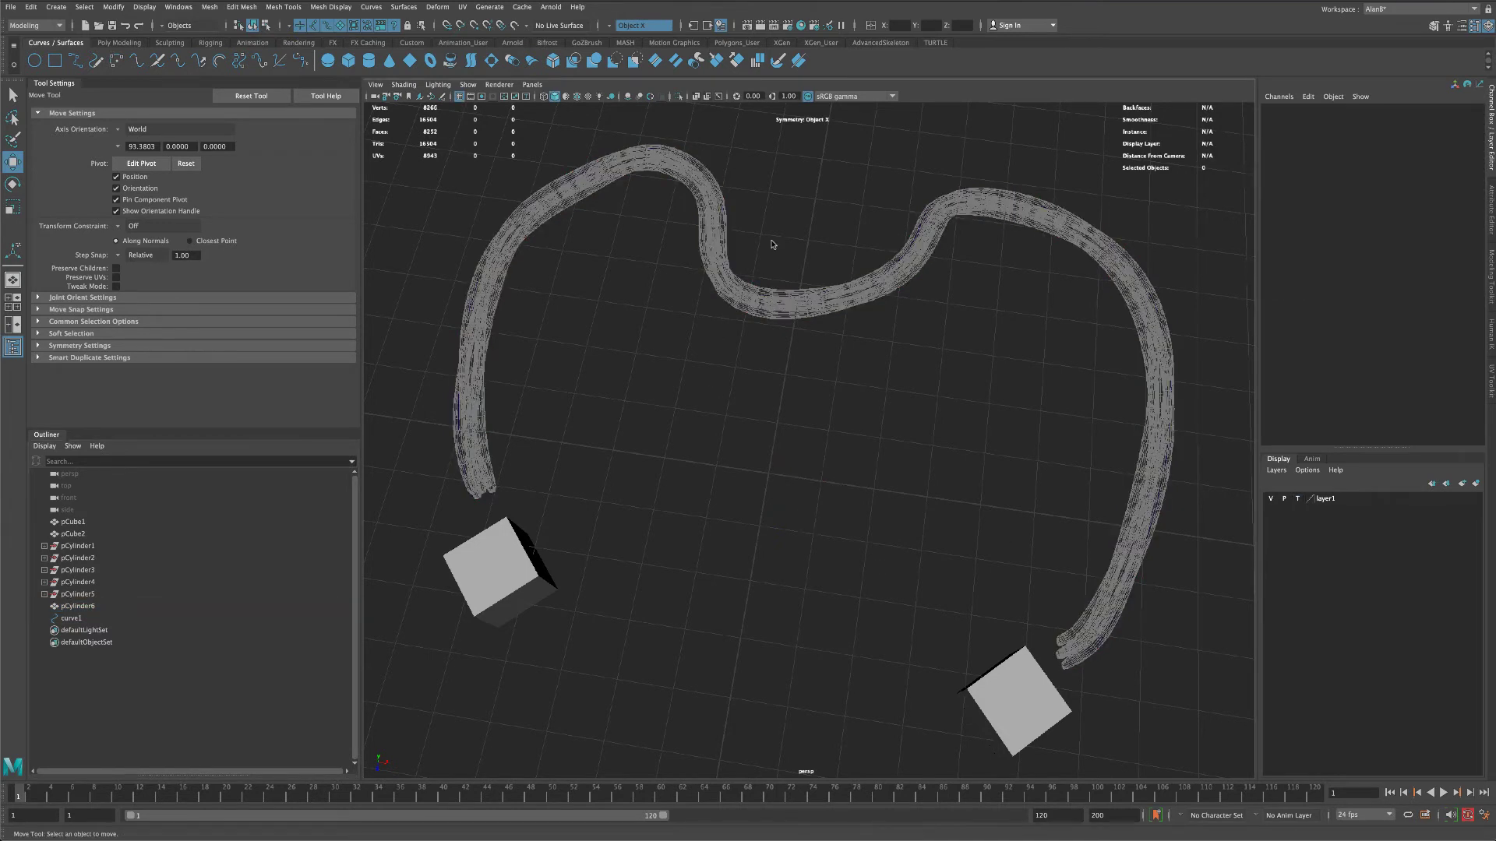
left_click_drag(772, 244, 812, 349)
- Select curve1 under the cords and put it in Edit Point mode
left_click(756, 374)
left_click_drag(441, 329, 442, 332)
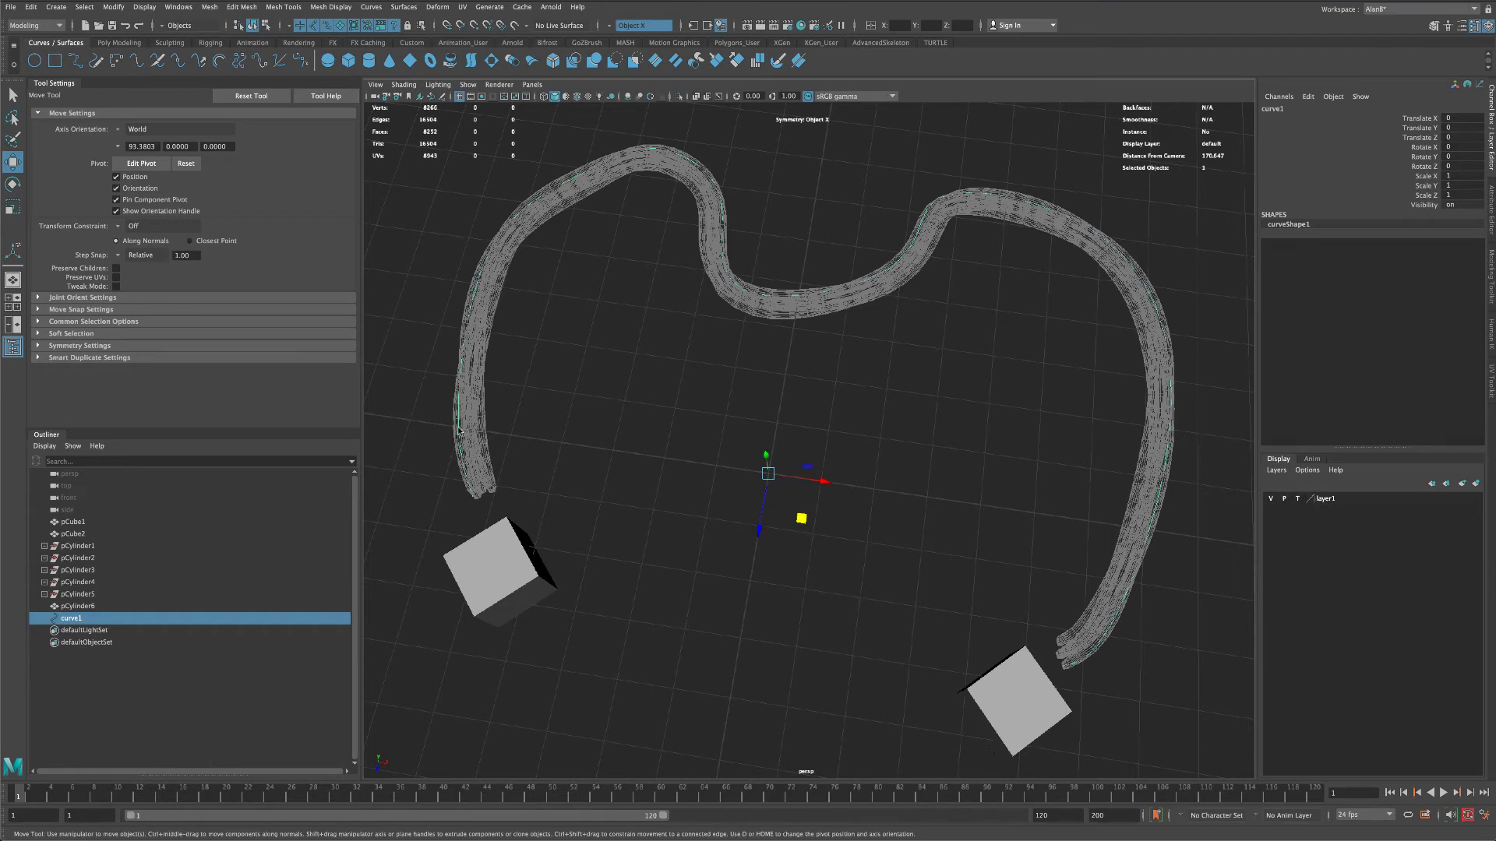
right_click(459, 430)
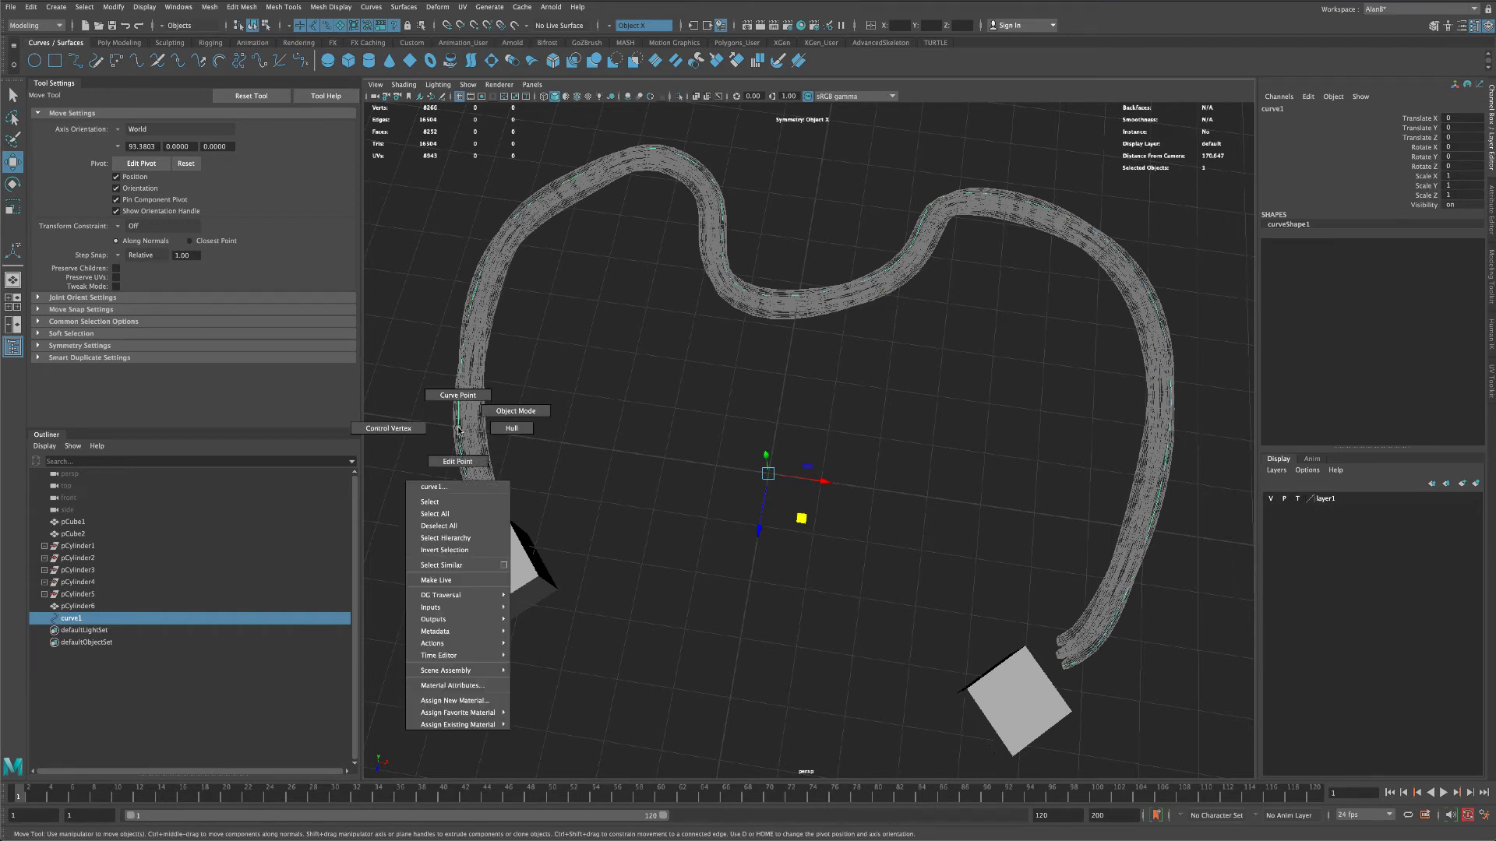
left_click(388, 428)
right_click(458, 388)
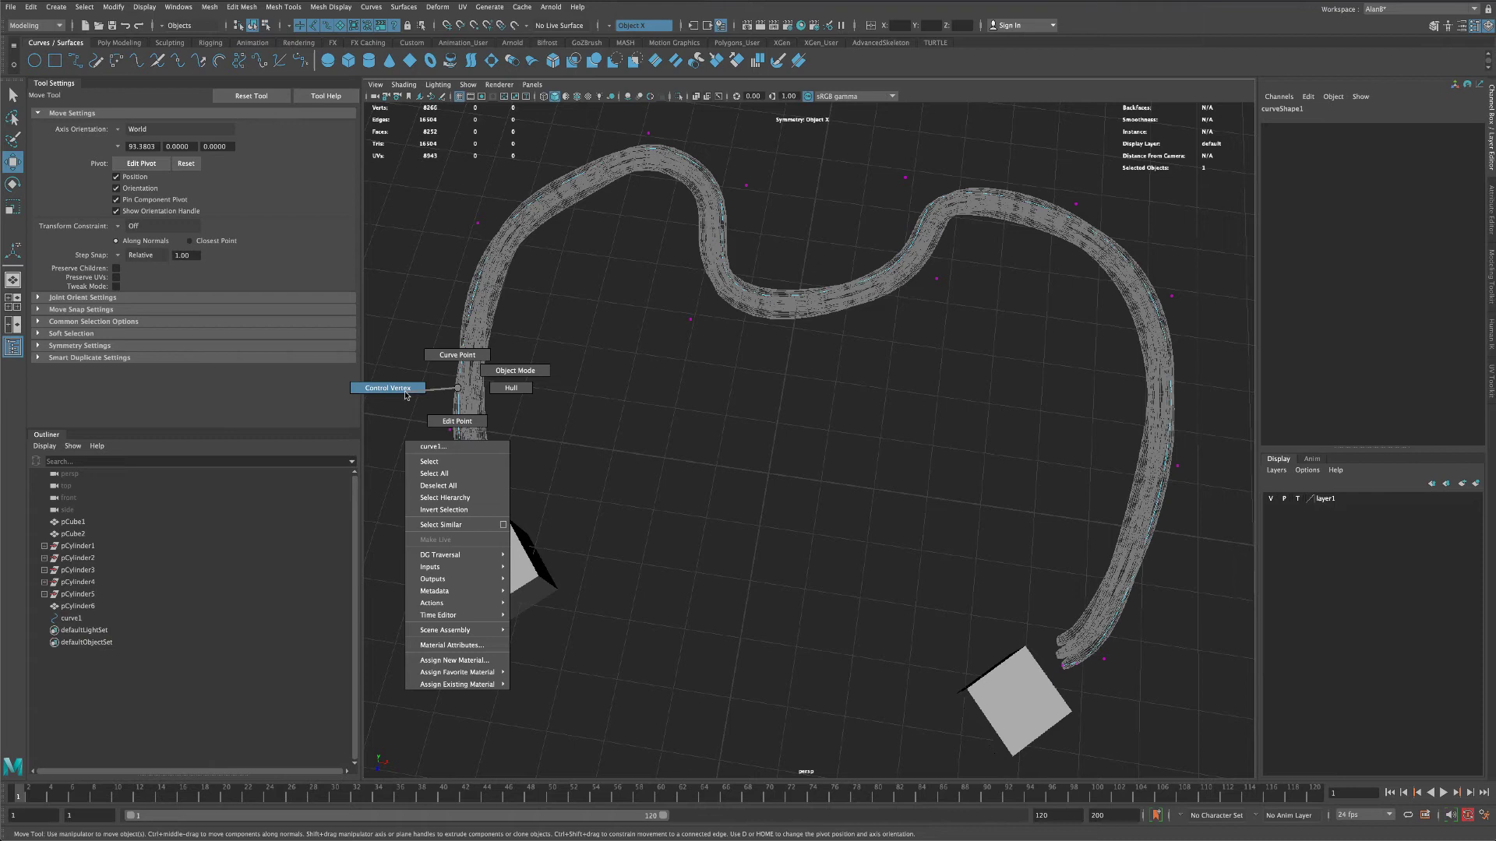
left_click(444, 425)
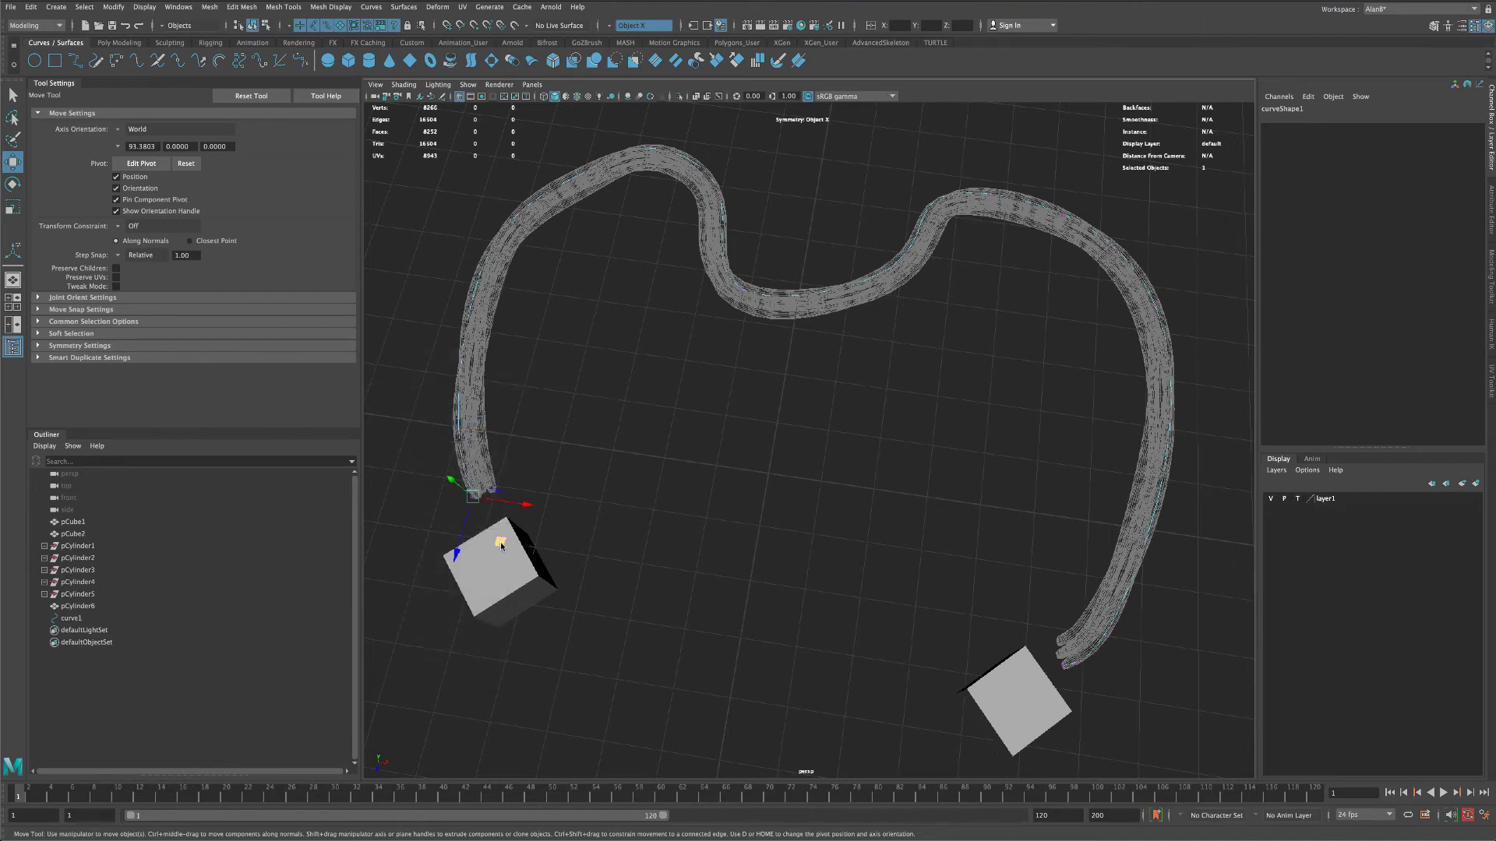
- Move the curve's two end points into the left and right cubes
middle_click_drag(501, 546, 511, 616)
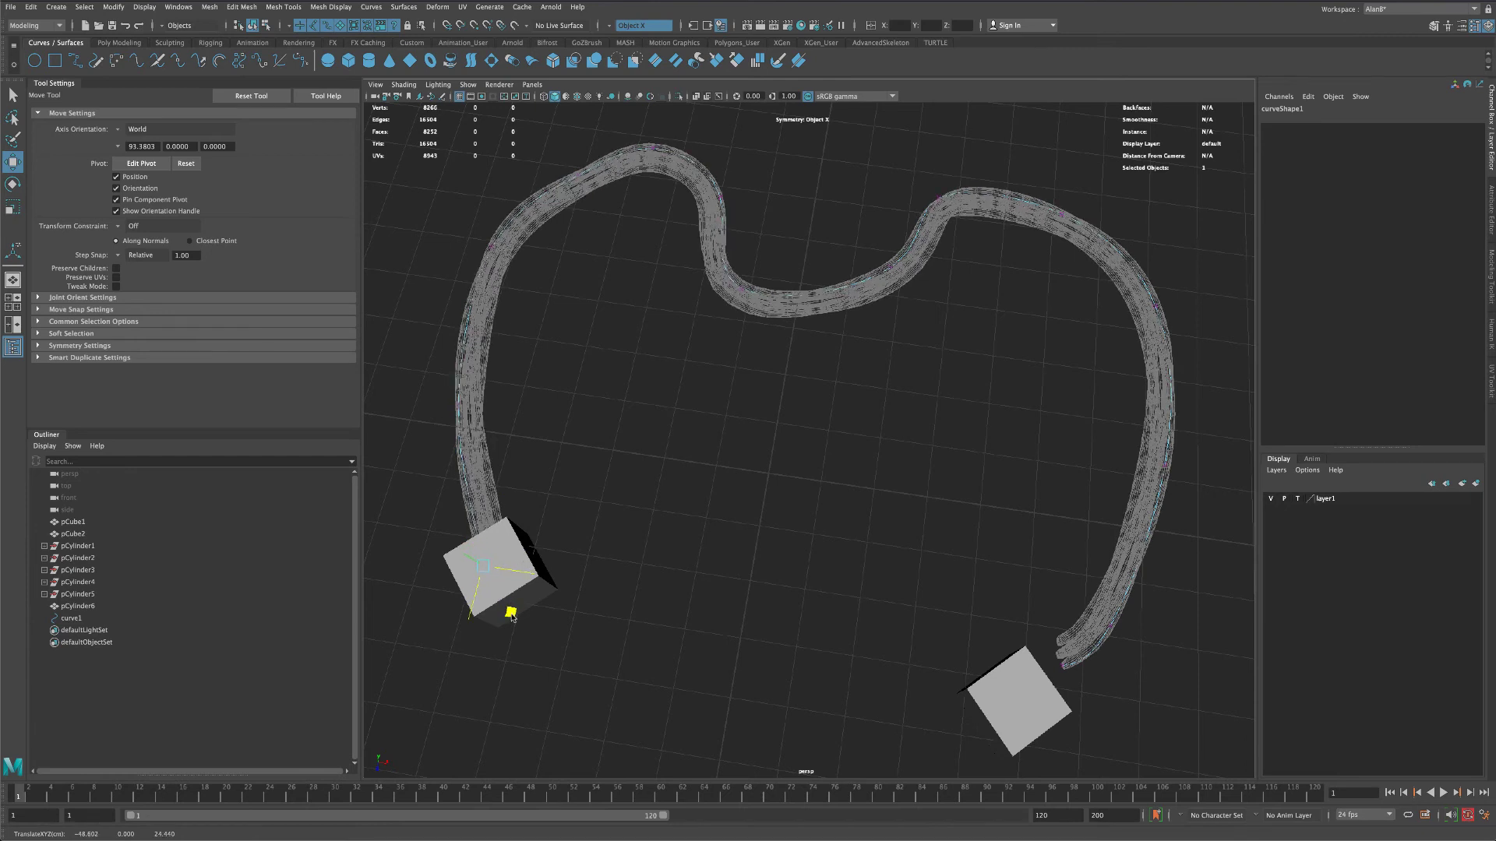
left_click_drag(1022, 620, 1067, 697)
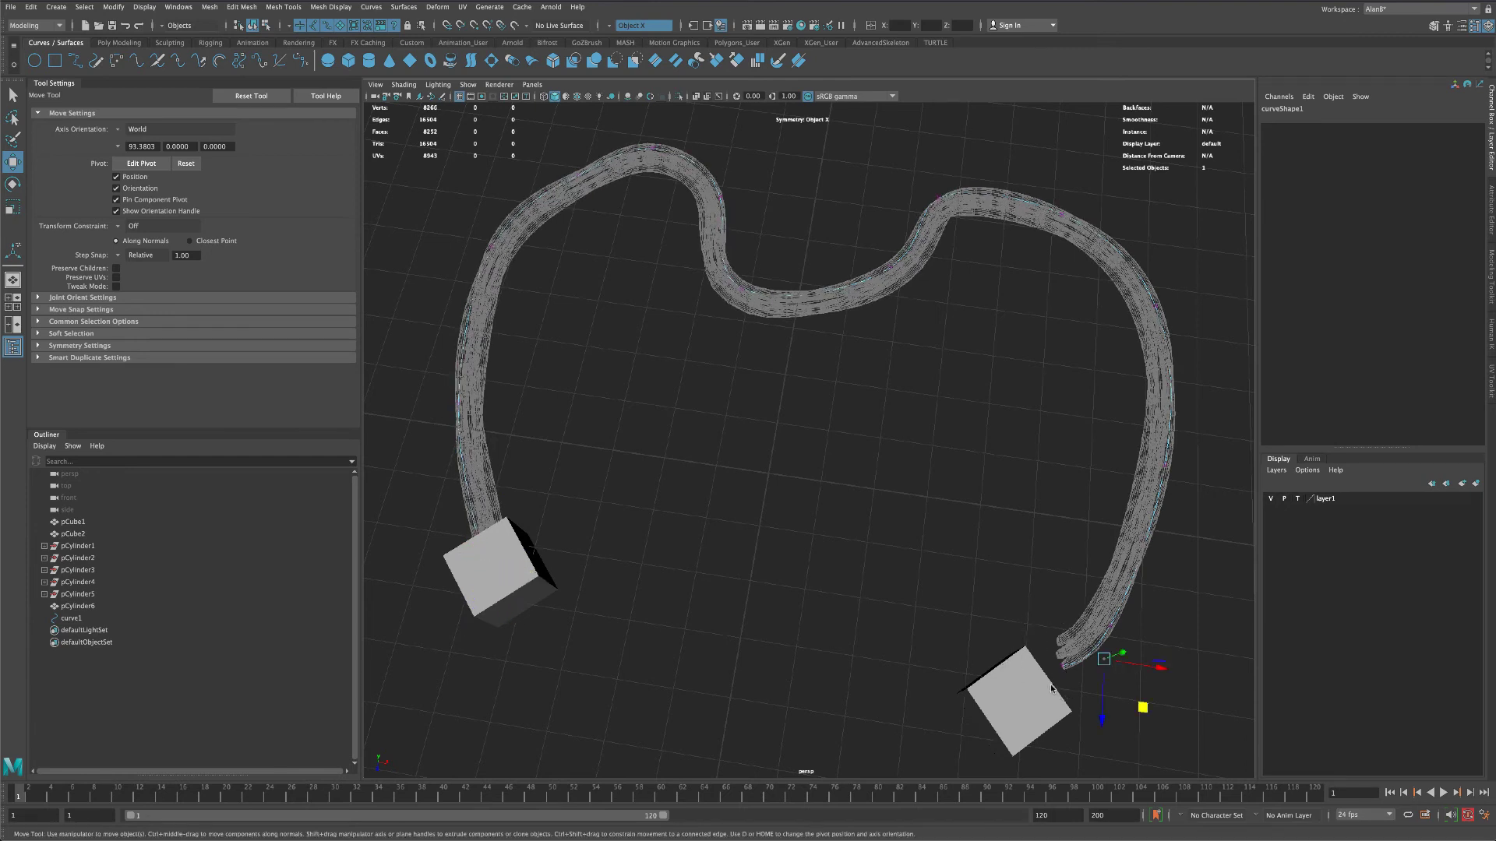
middle_click_drag(1136, 712, 911, 571)
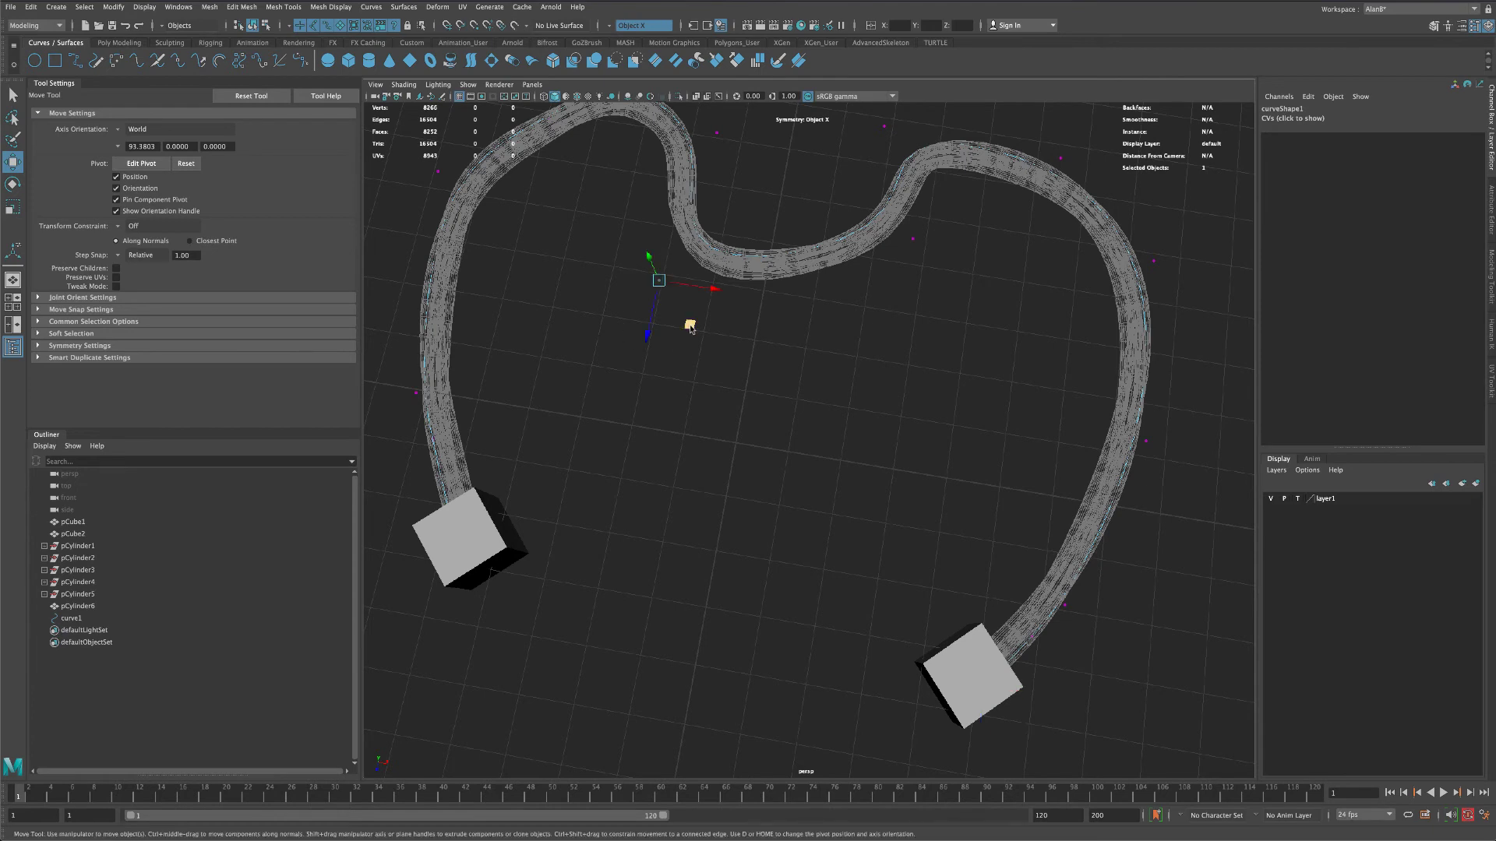
- Drag the curve's control points down and left to reshape its bends
middle_click_drag(691, 331, 938, 345)
left_click(913, 239)
left_click_drag(939, 345, 946, 421, "alt")
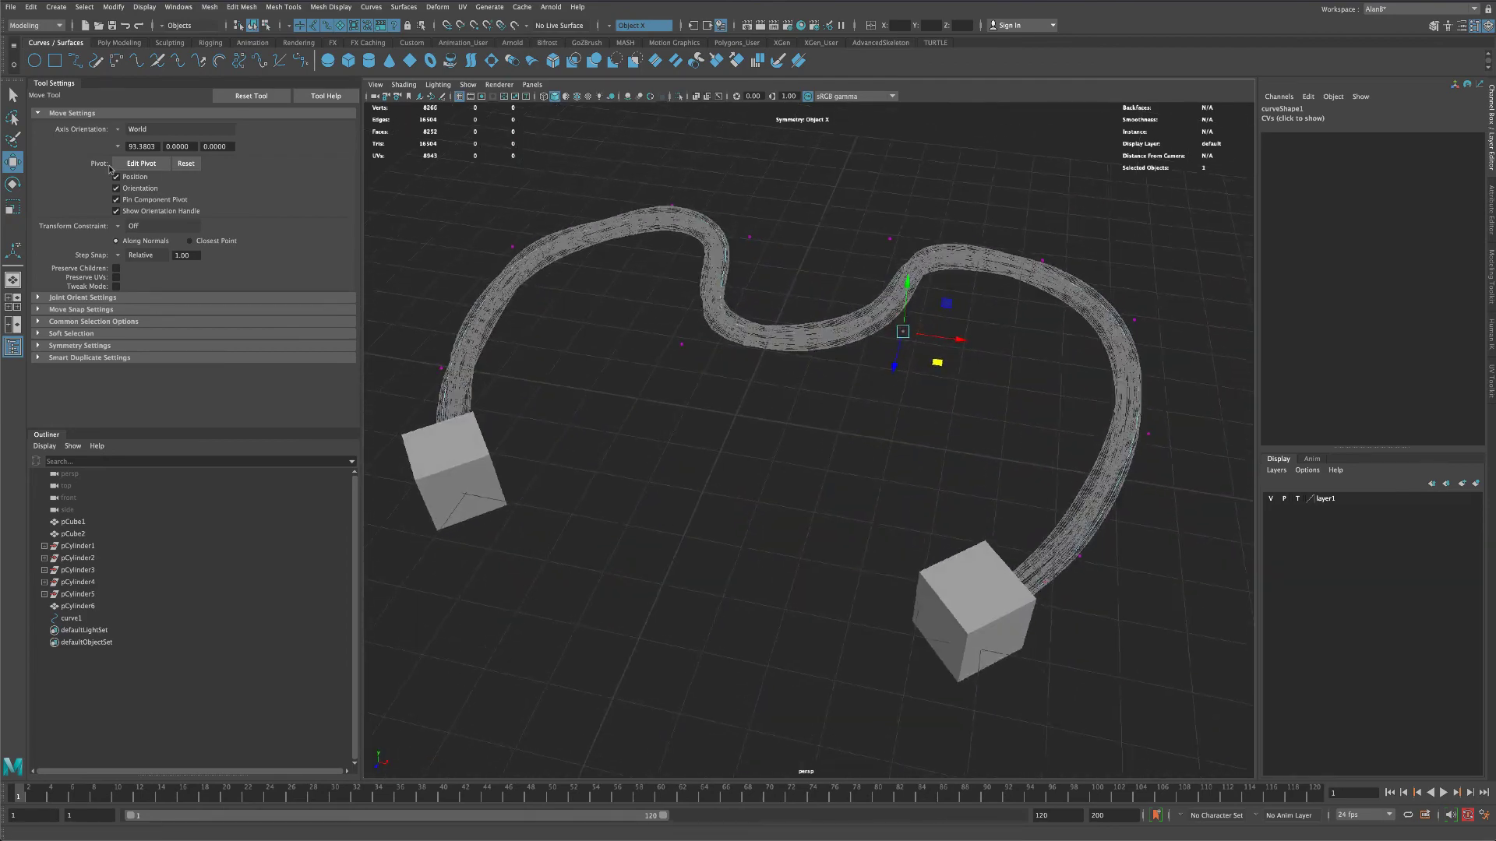
- Switch layer1's display from T to R so the cords show shaded, then deselect and orbit
key("q")
left_click(1299, 503)
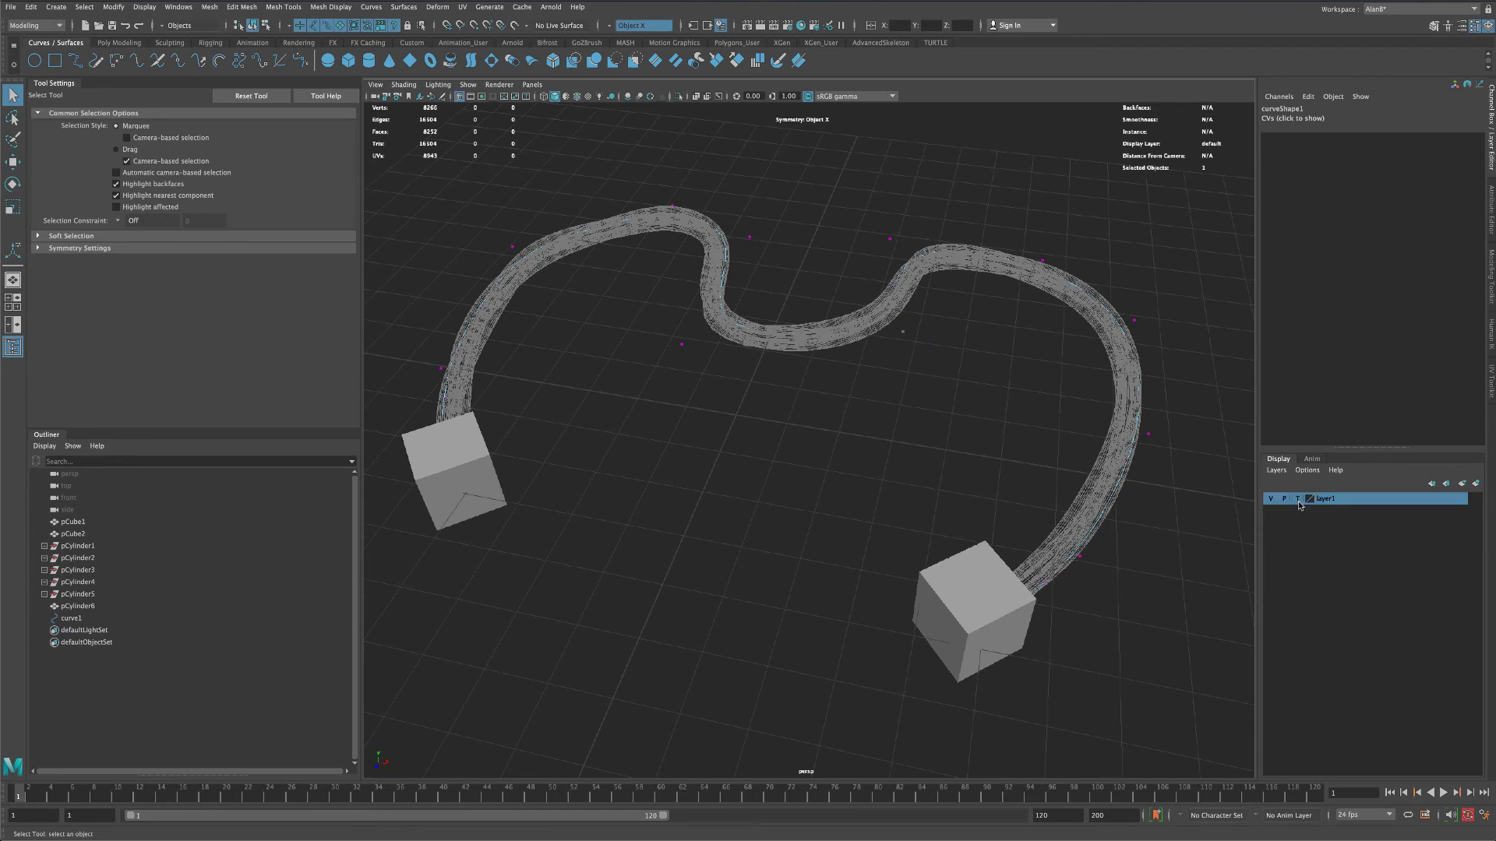
left_click(1298, 500)
right_click_drag(849, 347, 902, 324)
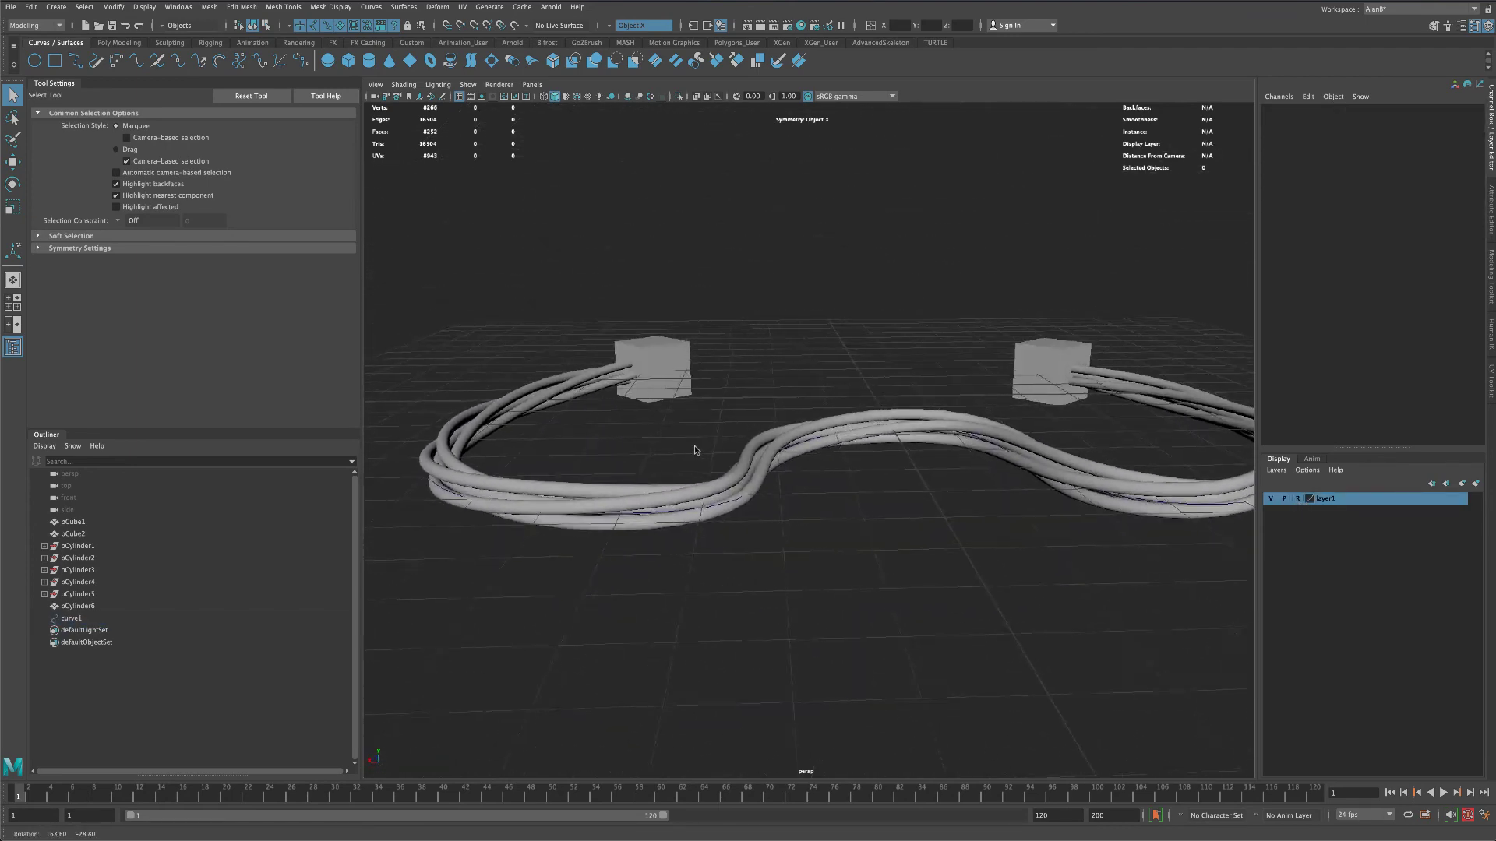